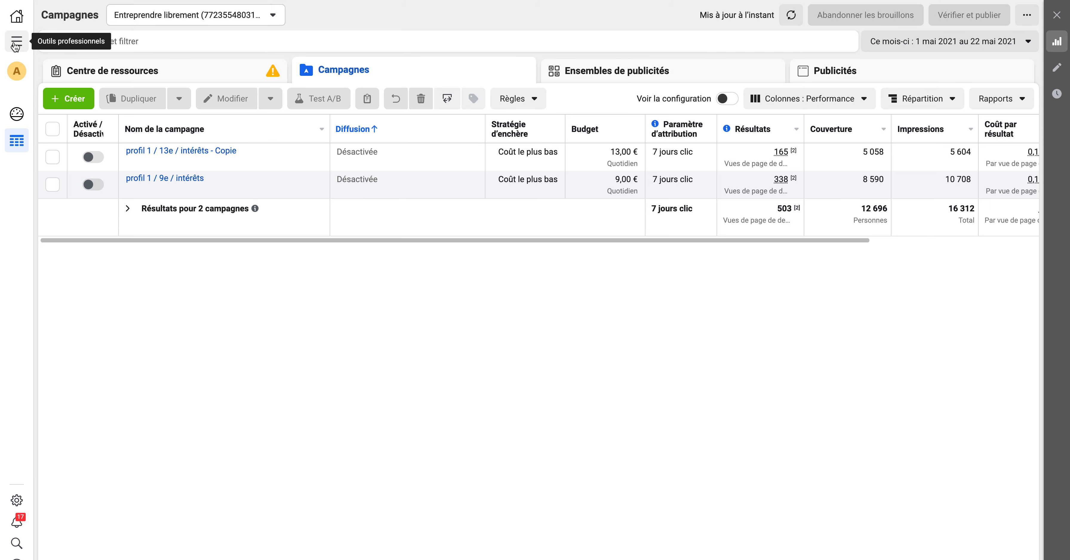
Step: Open the business settings and show the list of pixels under the data sources
{"action": "left_click", "coordinate": [15, 45]}
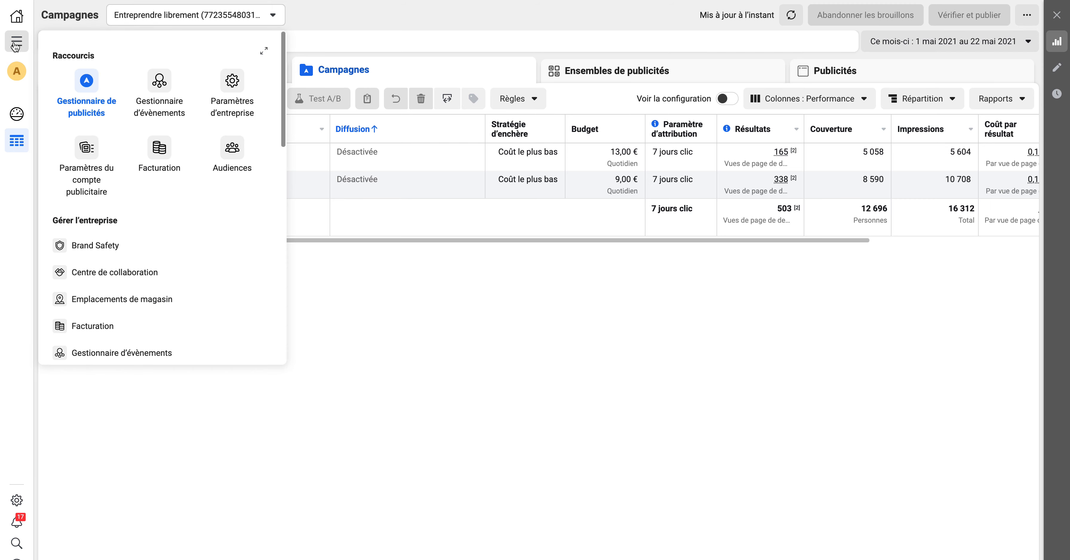
{"action": "left_click", "coordinate": [237, 109]}
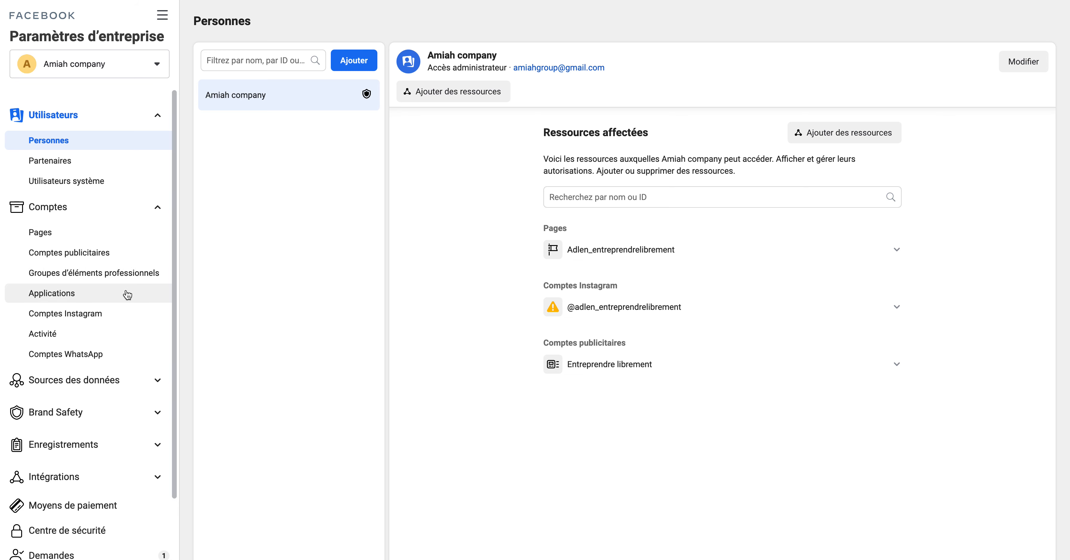
{"action": "scroll", "coordinate": [118, 378], "scroll_direction": "down", "scroll_amount": 1}
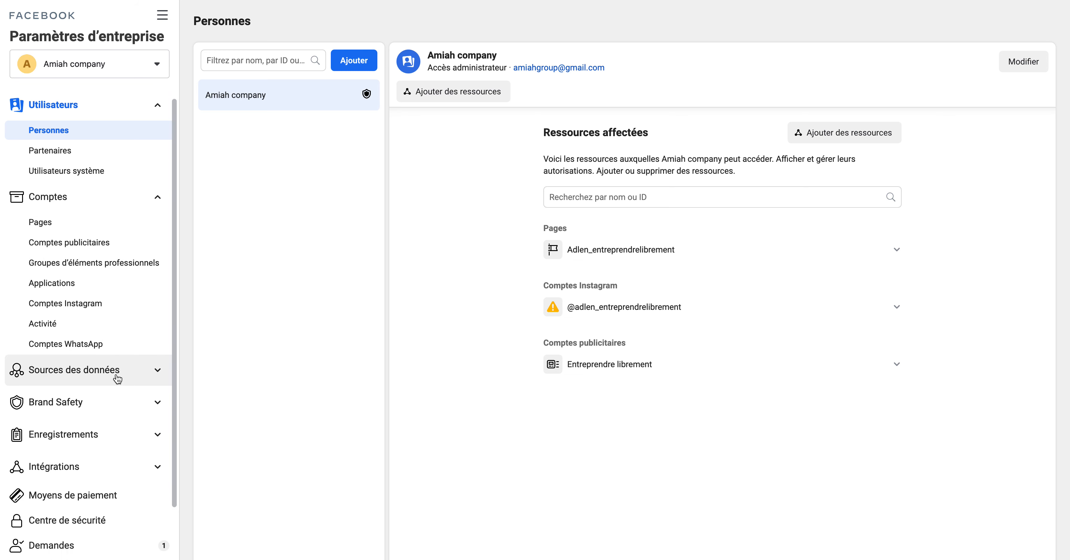
{"action": "scroll", "coordinate": [116, 378], "scroll_direction": "down", "scroll_amount": 3}
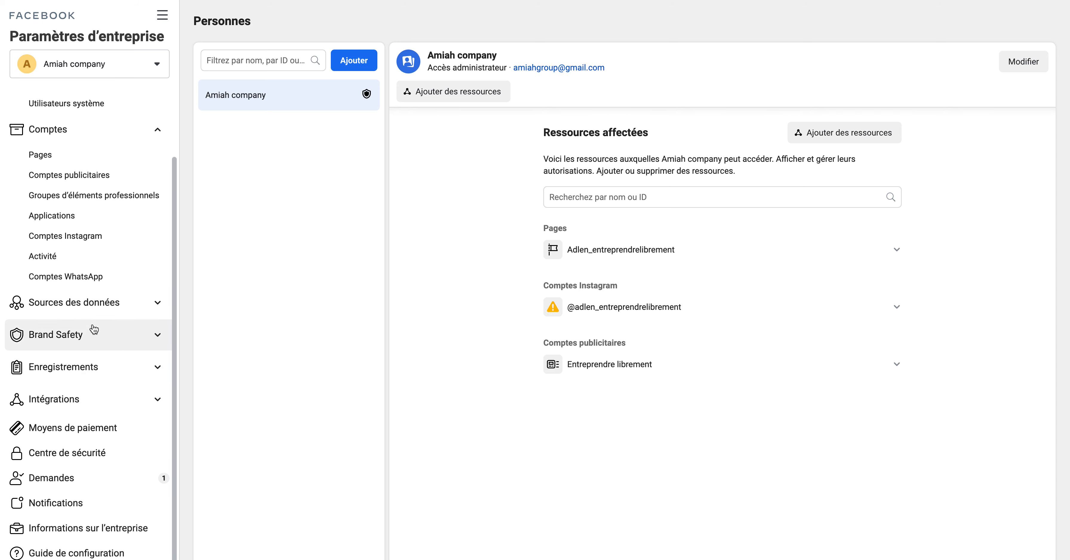
{"action": "left_click", "coordinate": [104, 302]}
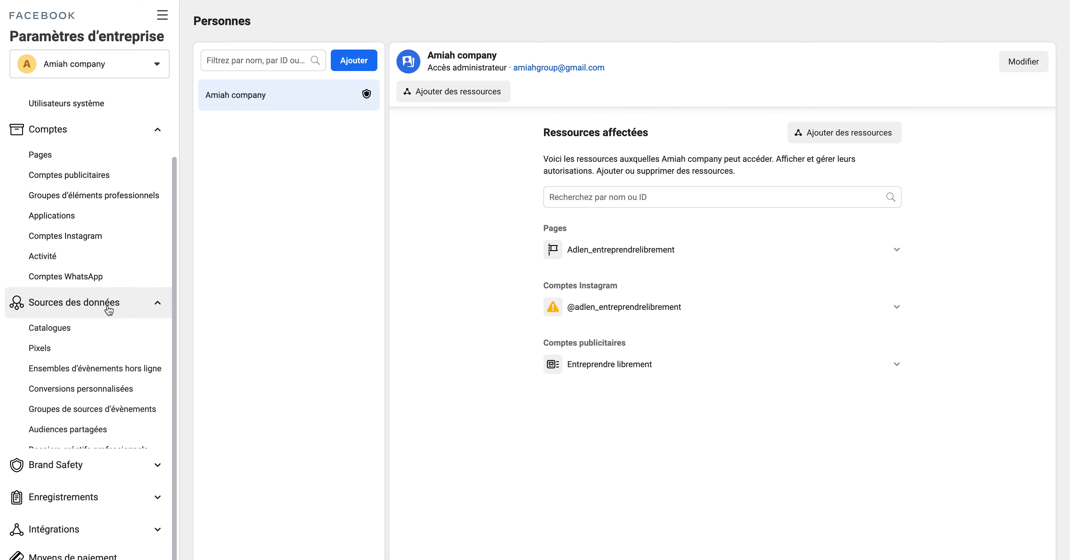
{"action": "left_click", "coordinate": [72, 358]}
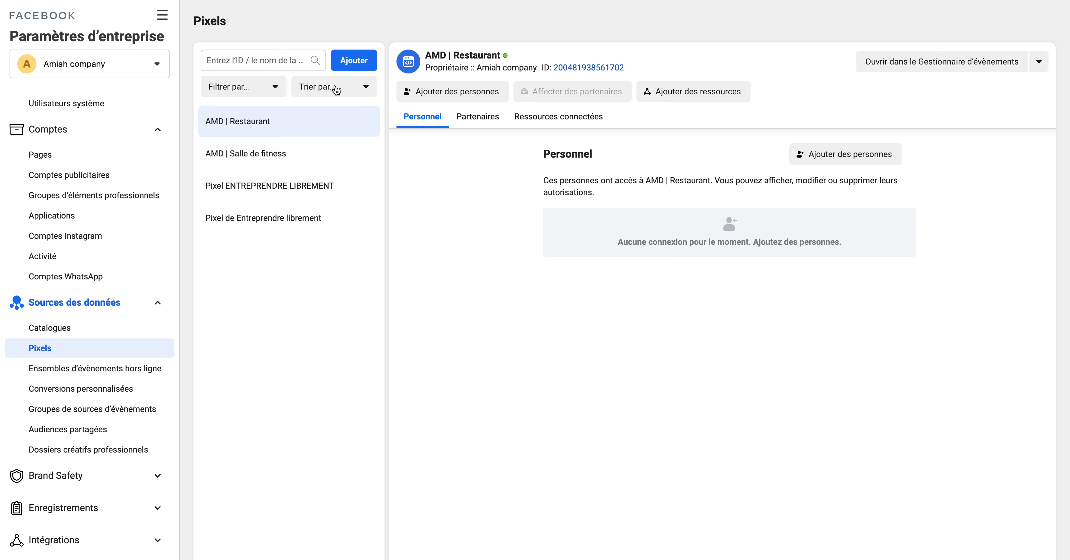
Step: Create a new pixel named "AMD | Automobile" without a website URL
{"action": "left_click", "coordinate": [362, 66]}
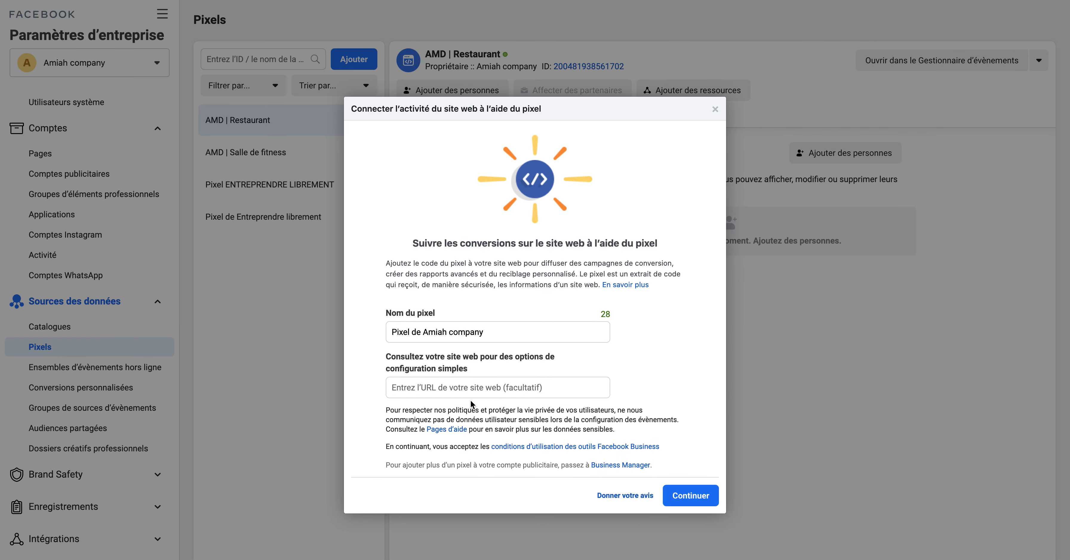
{"action": "triple_click", "coordinate": [466, 337]}
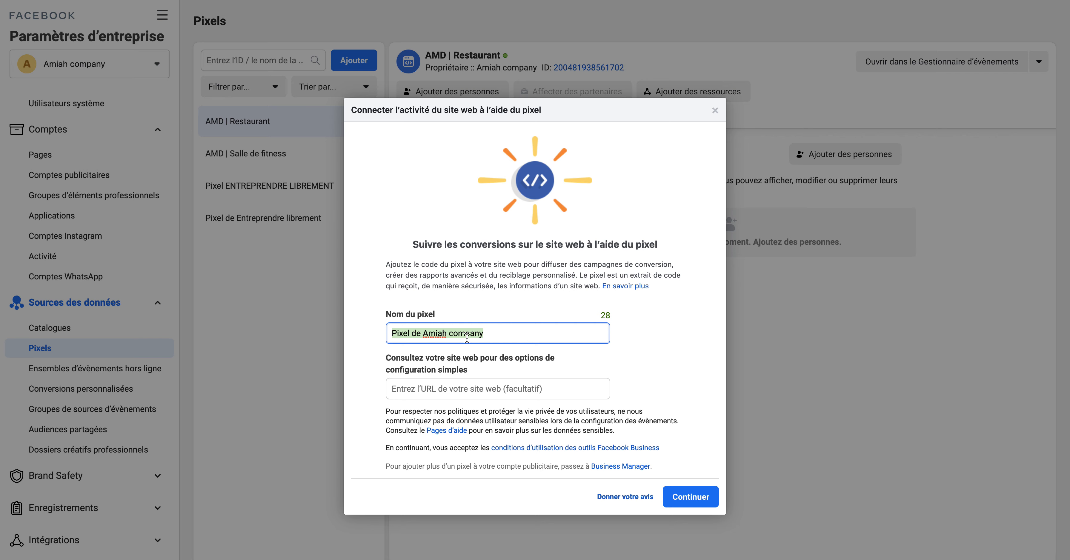
{"action": "type", "text": "AMD"}
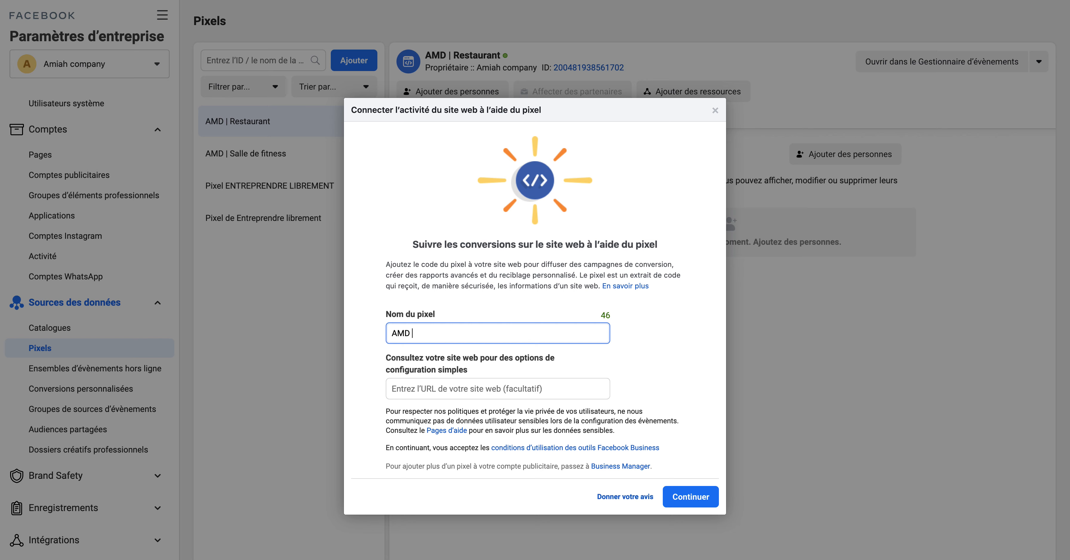
{"action": "type", "text": " | Automobile"}
{"action": "left_click", "coordinate": [685, 497]}
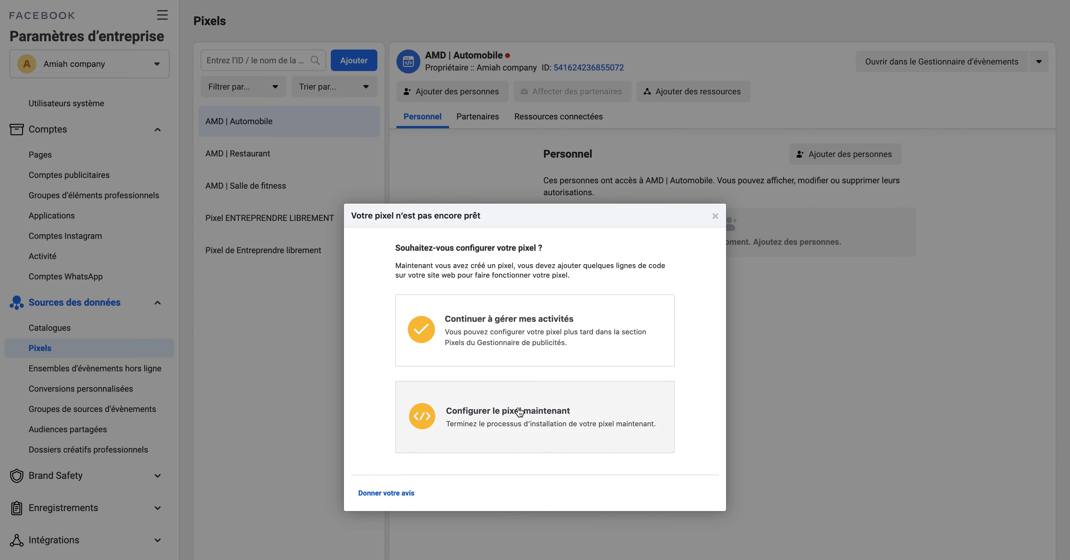
Step: Configure the pixel now by adding its code manually to the website, and copy the base code
{"action": "left_click", "coordinate": [523, 415]}
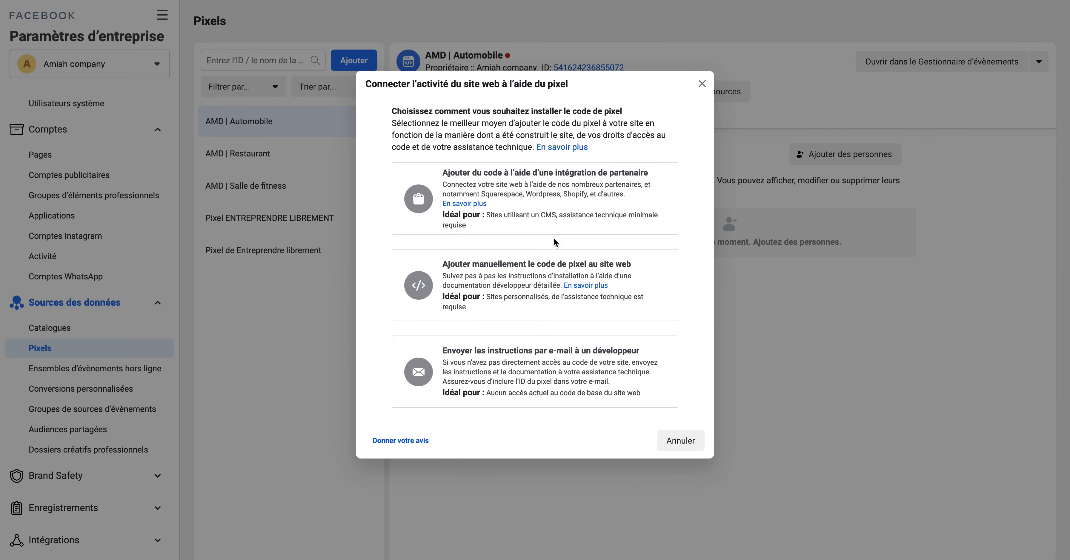
{"action": "left_click", "coordinate": [494, 274]}
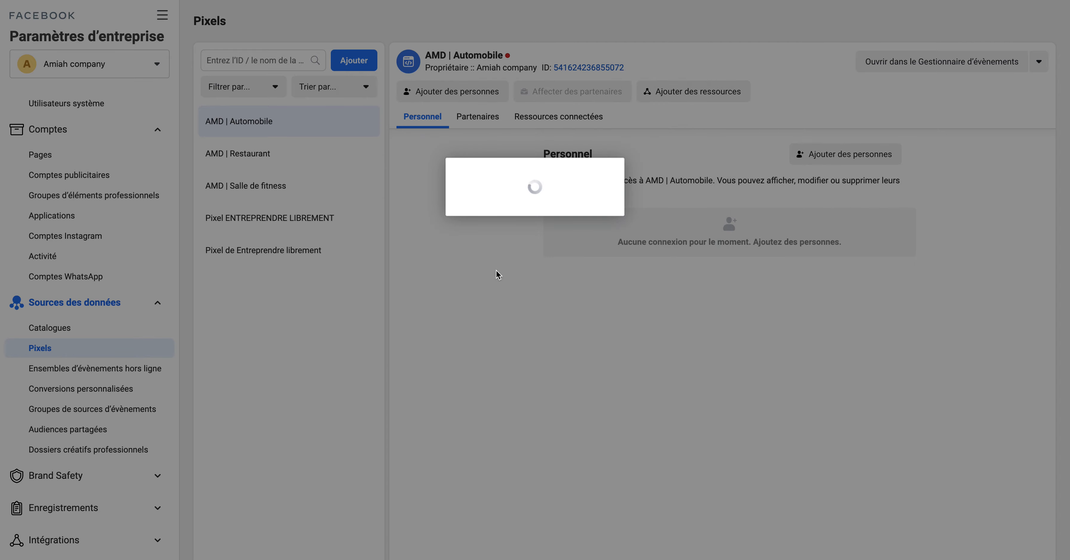
{"action": "scroll", "coordinate": [497, 275], "scroll_direction": "down", "scroll_amount": 3}
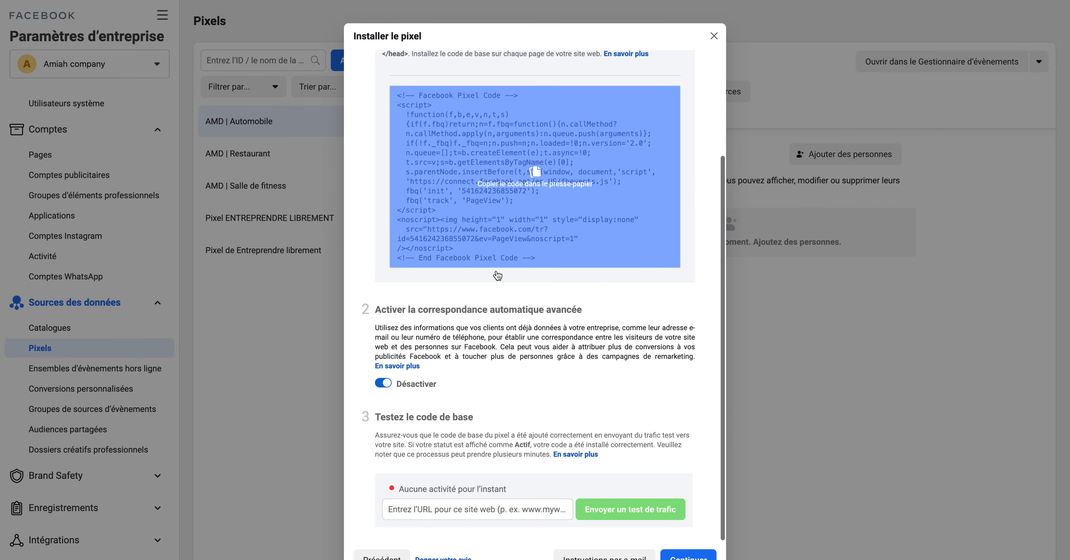
{"action": "left_click", "coordinate": [571, 167]}
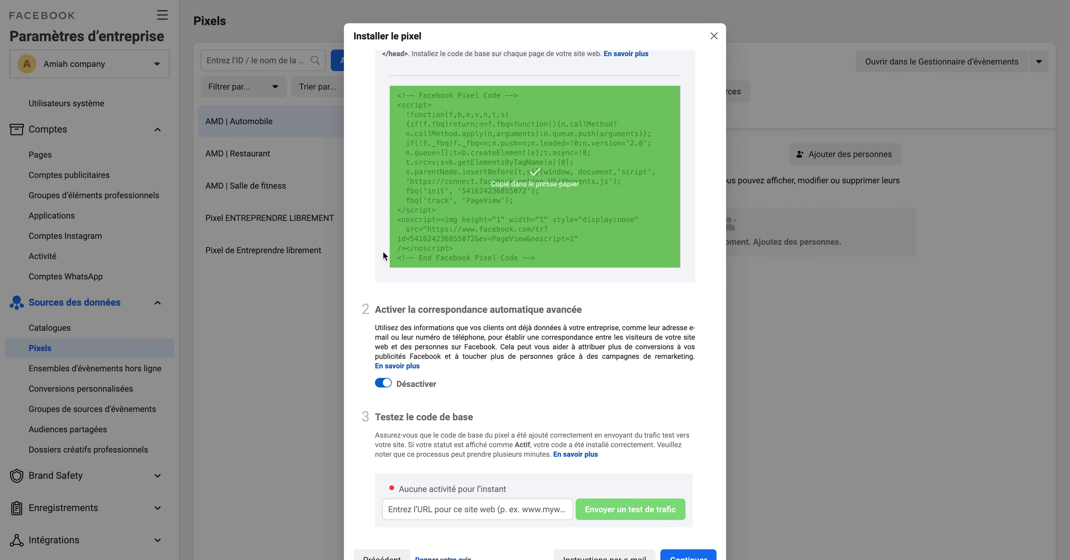
Step: Turn automatic advanced matching off and on again, and review the customer information options it offers
{"action": "scroll", "coordinate": [383, 251], "scroll_direction": "up", "scroll_amount": 2}
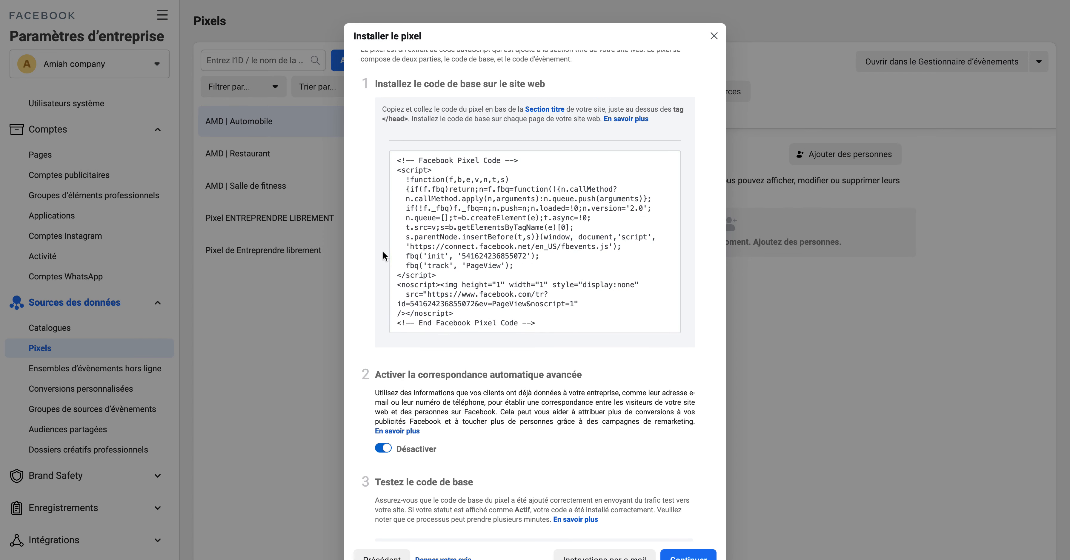
{"action": "scroll", "coordinate": [383, 251], "scroll_direction": "down", "scroll_amount": 2}
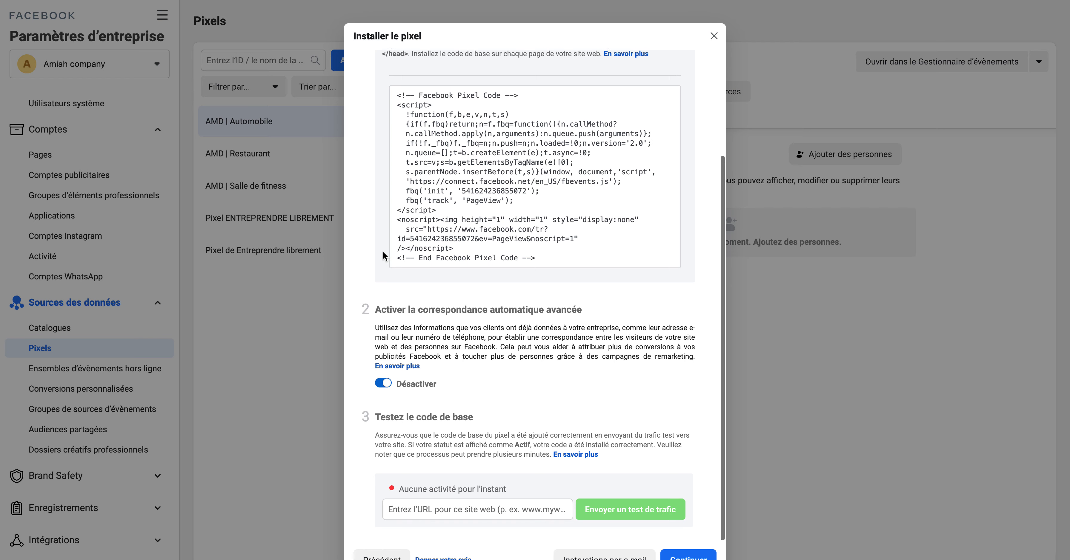
{"action": "left_click", "coordinate": [382, 386]}
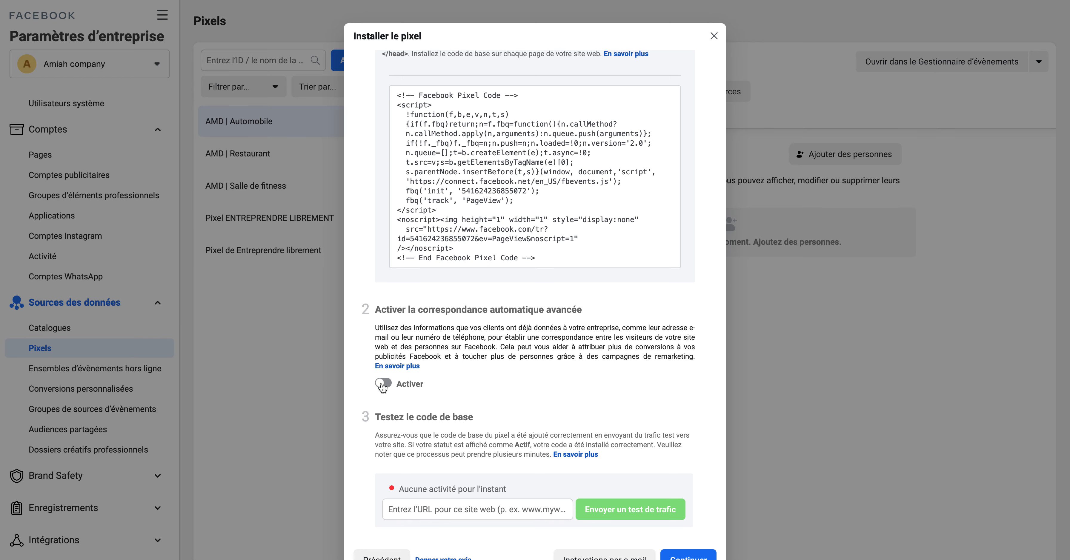
{"action": "left_click", "coordinate": [382, 386]}
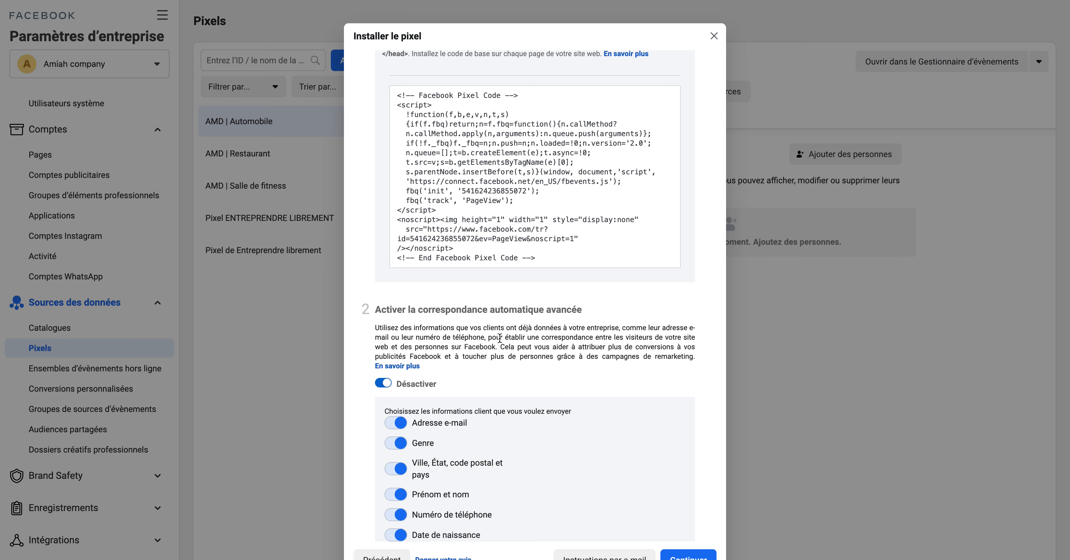
{"action": "scroll", "coordinate": [499, 337], "scroll_direction": "down", "scroll_amount": 2}
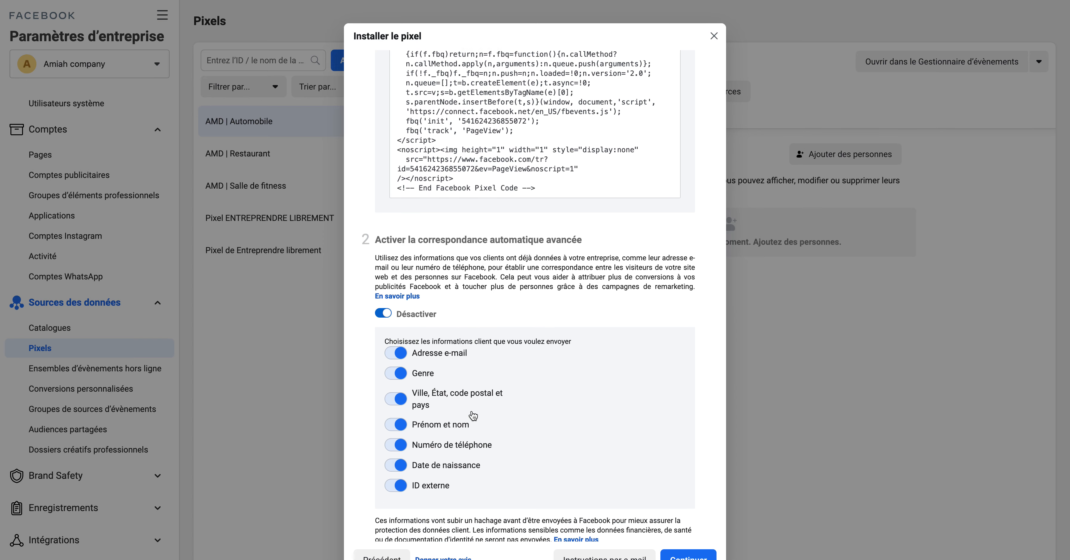
Step: Copy the pixel's base code to the clipboard again from the installation instructions
{"action": "scroll", "coordinate": [468, 266], "scroll_direction": "up", "scroll_amount": 6}
{"action": "left_click", "coordinate": [468, 269]}
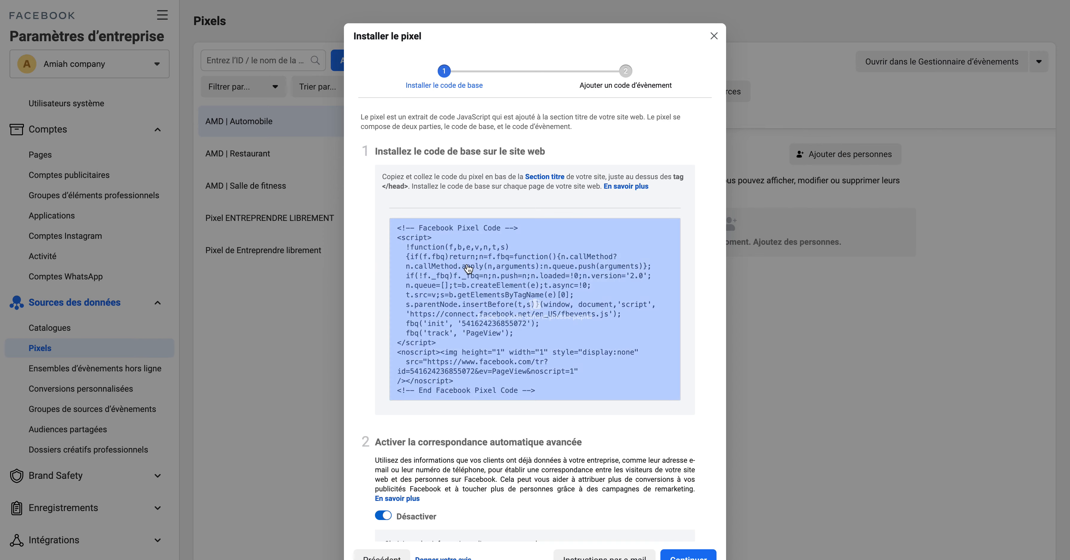
{"action": "left_click", "coordinate": [504, 300]}
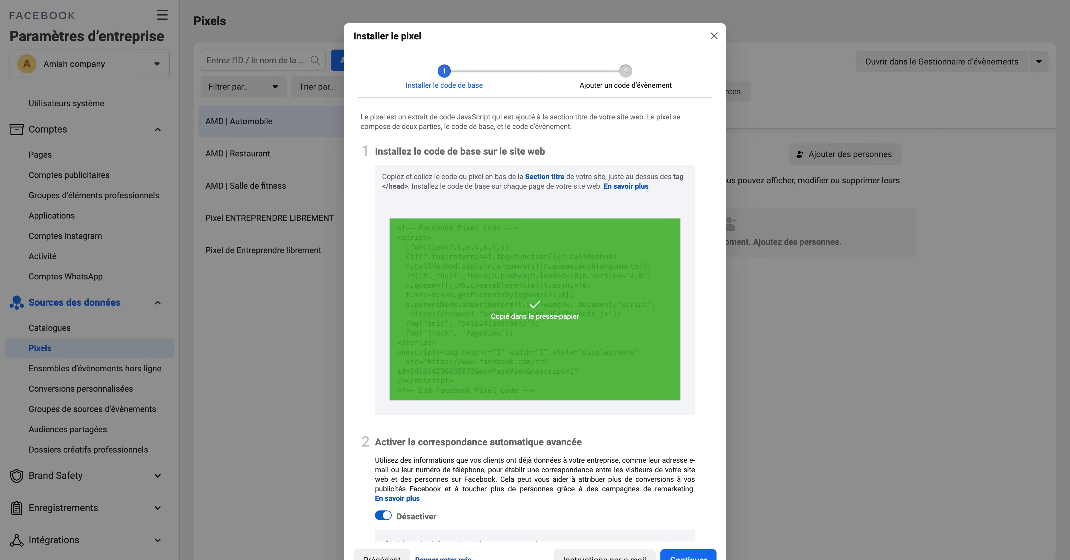
Step: Switch to systeme.io and open the header code of the "Présentation de l'agence solution smart" sales page for editing
{"action": "left_click", "coordinate": [365, 0]}
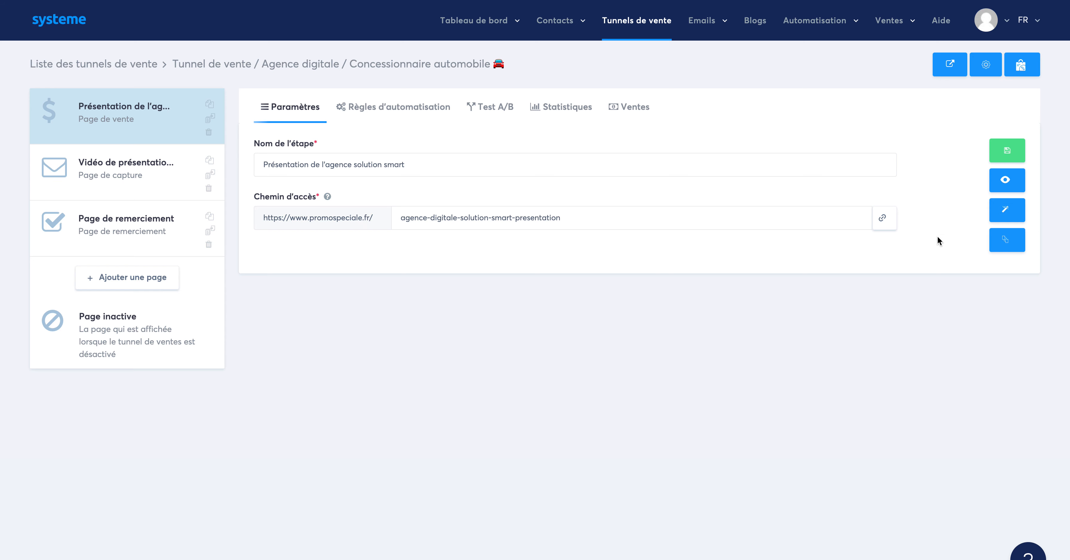
{"action": "left_click", "coordinate": [1003, 214]}
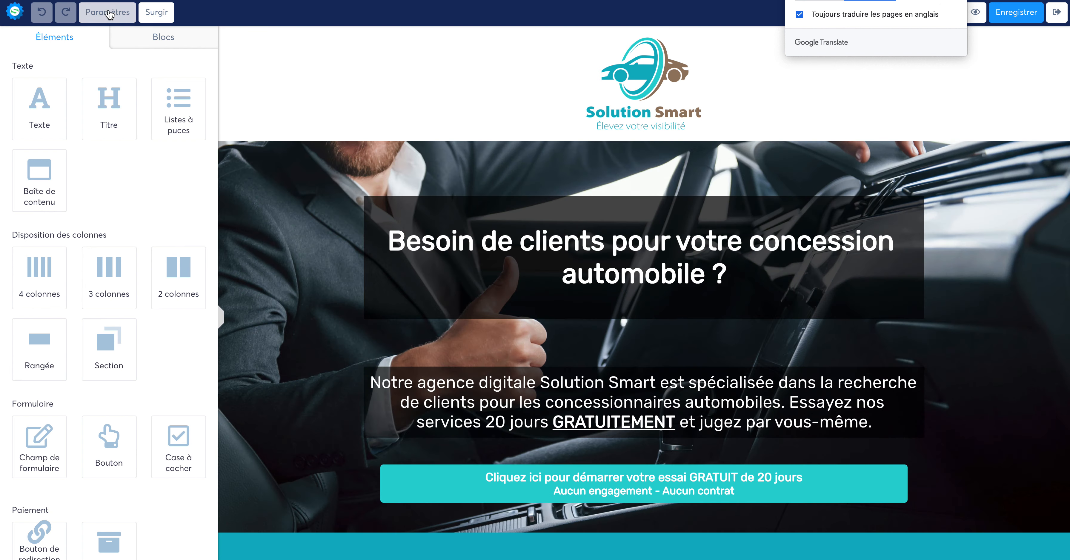
{"action": "left_click", "coordinate": [110, 15]}
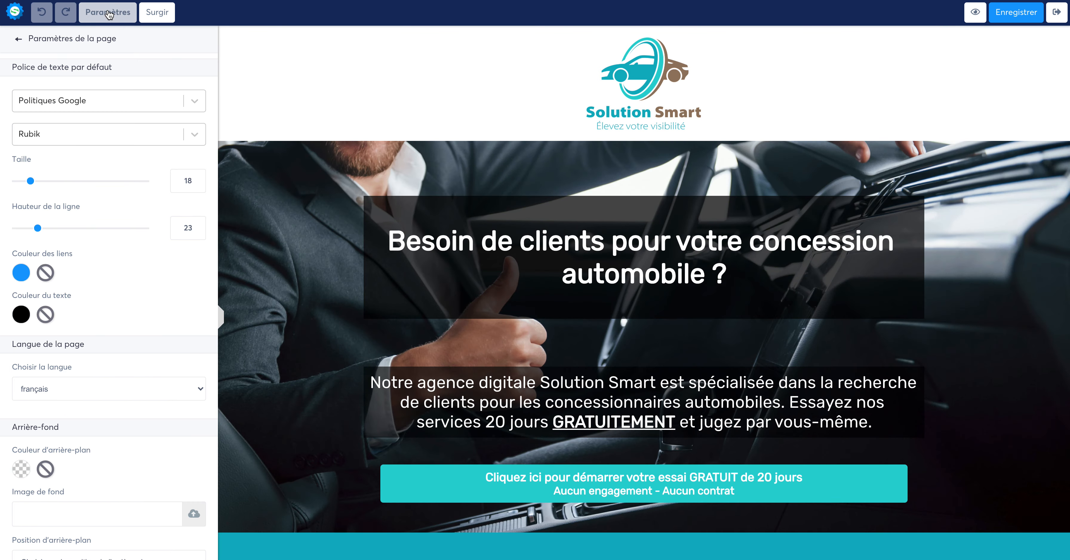
{"action": "scroll", "coordinate": [112, 292], "scroll_direction": "down", "scroll_amount": 15}
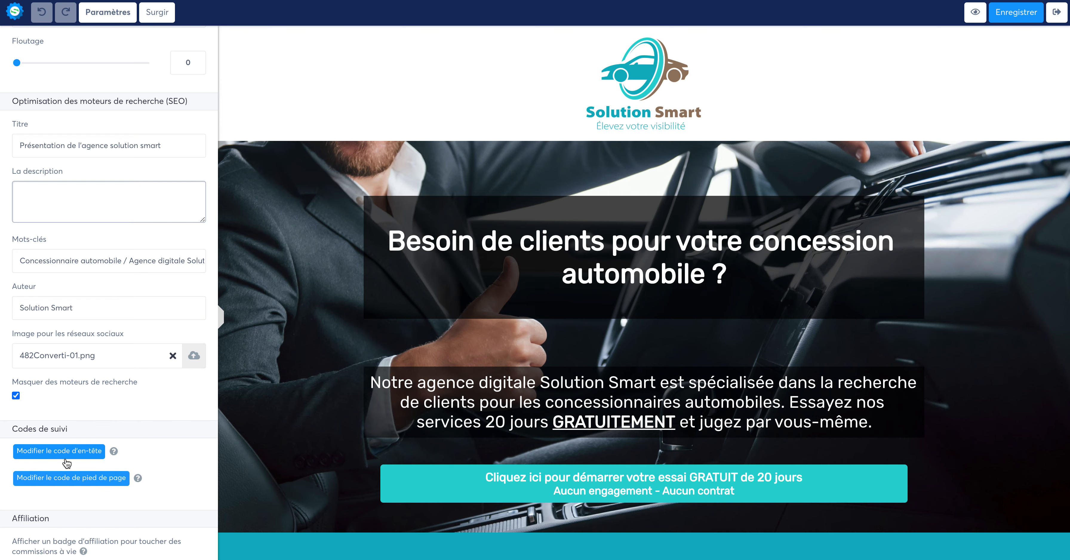
{"action": "left_click", "coordinate": [74, 454]}
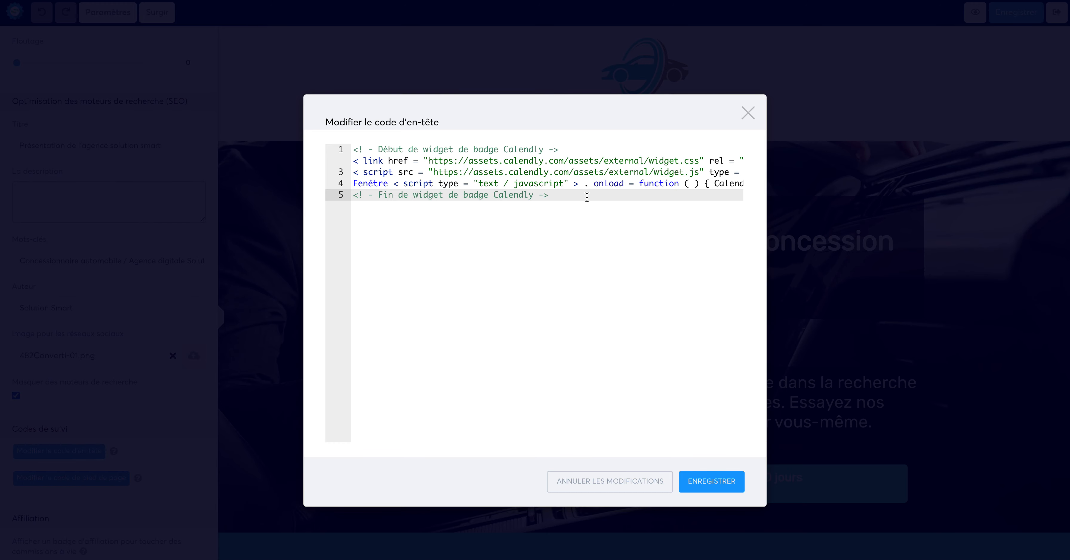
Step: Paste the Facebook pixel code below the Calendly widget code in the header, save the code and the page, and exit the editor
{"action": "key", "text": "Return"}
{"action": "key", "text": "Return"}
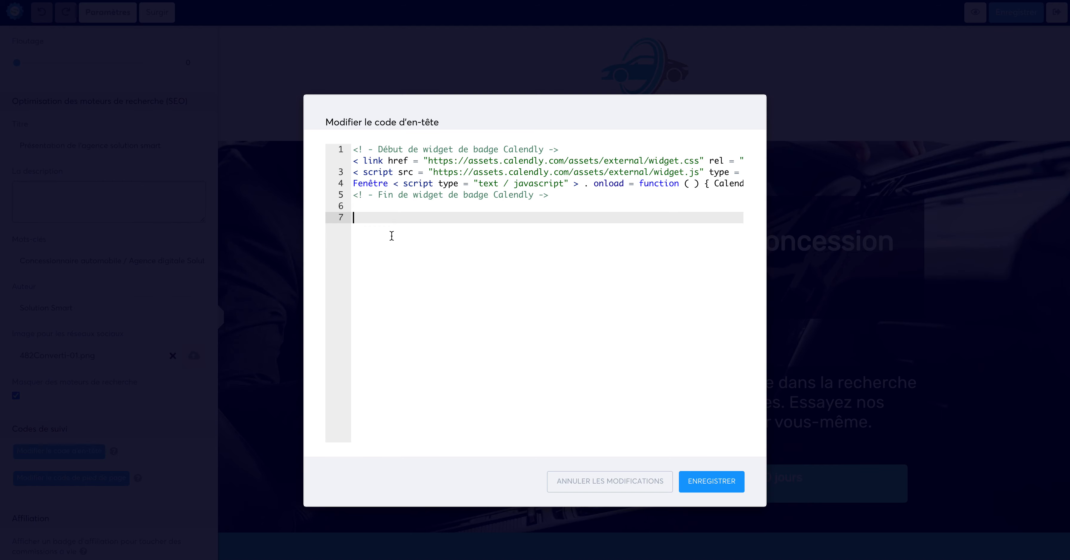
{"action": "key", "text": "ctrl+v"}
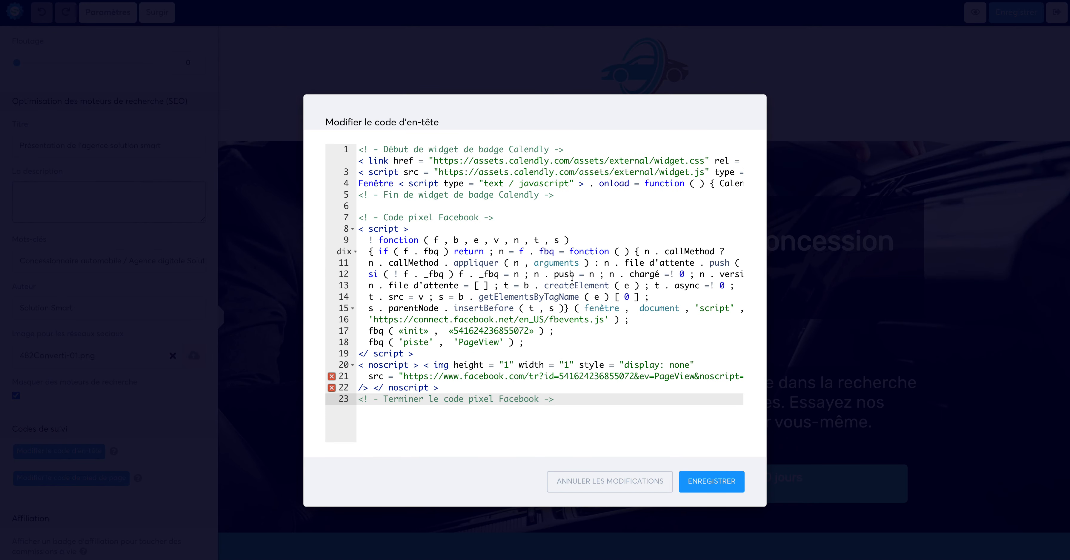
{"action": "left_click", "coordinate": [709, 482]}
{"action": "left_click", "coordinate": [1035, 18]}
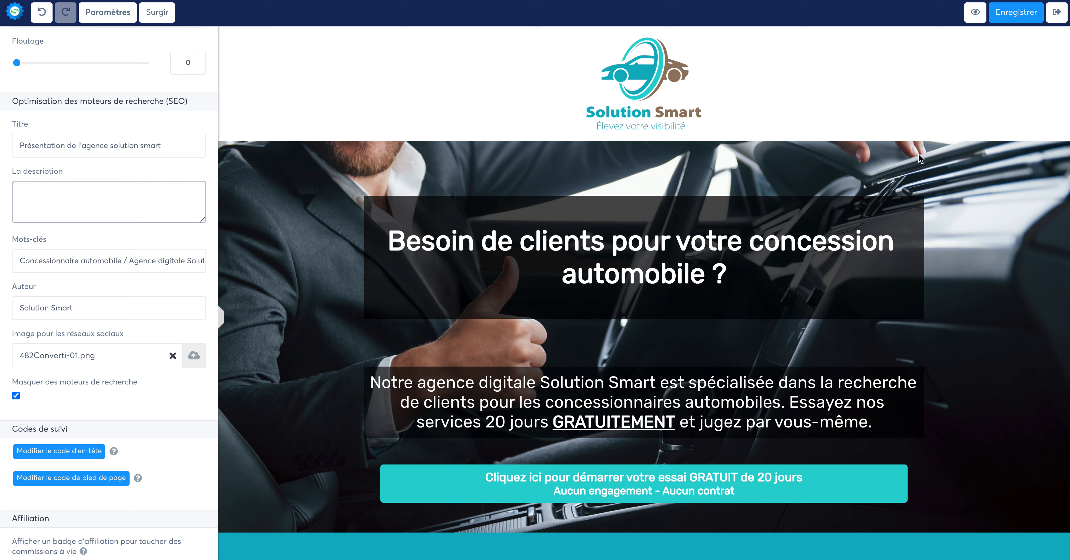
{"action": "left_click", "coordinate": [1057, 14]}
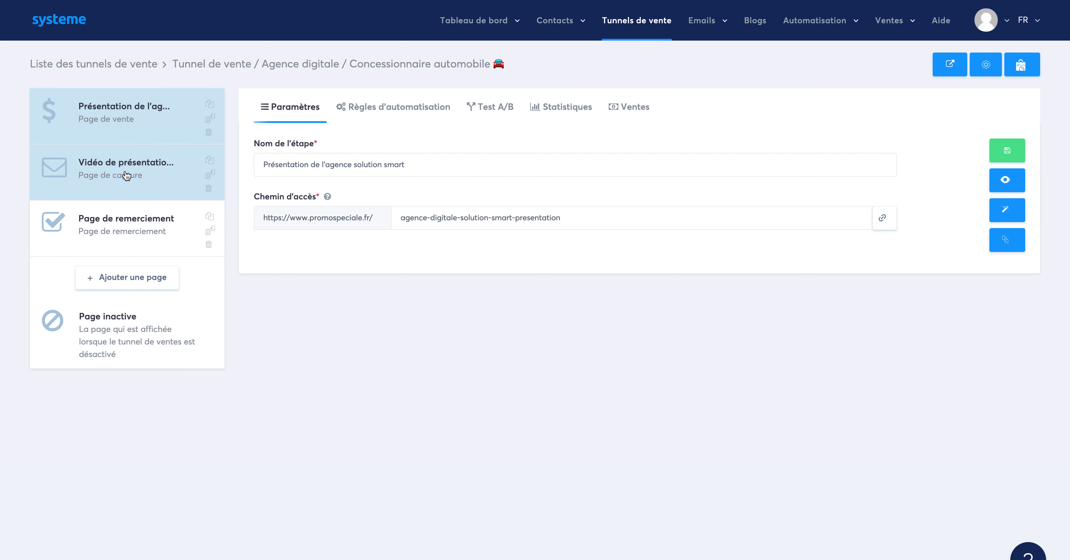
Step: Open the "Vidéo de présentation" capture page in the page editor and look over its content
{"action": "left_click", "coordinate": [127, 176]}
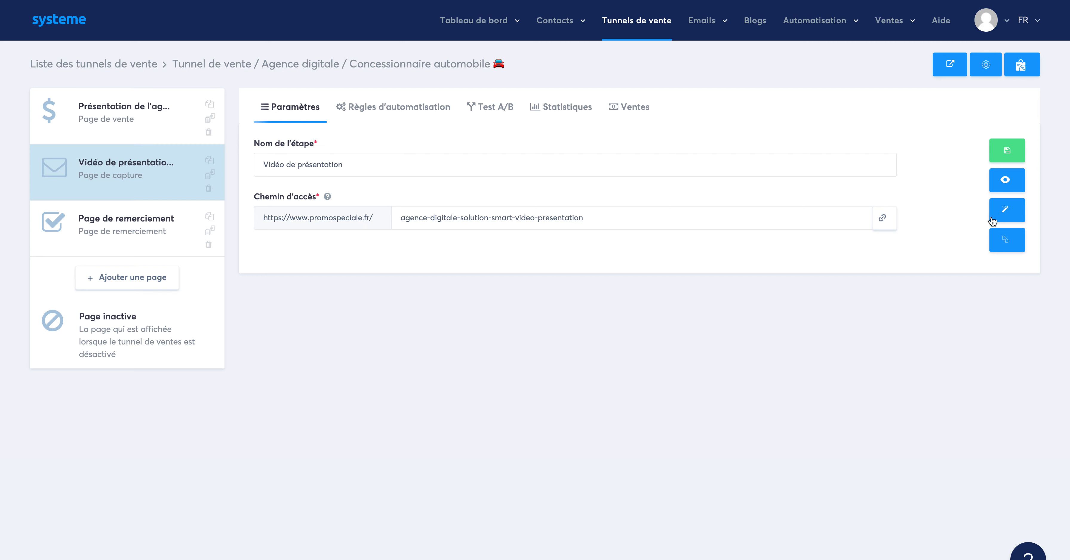
{"action": "left_click", "coordinate": [1005, 216]}
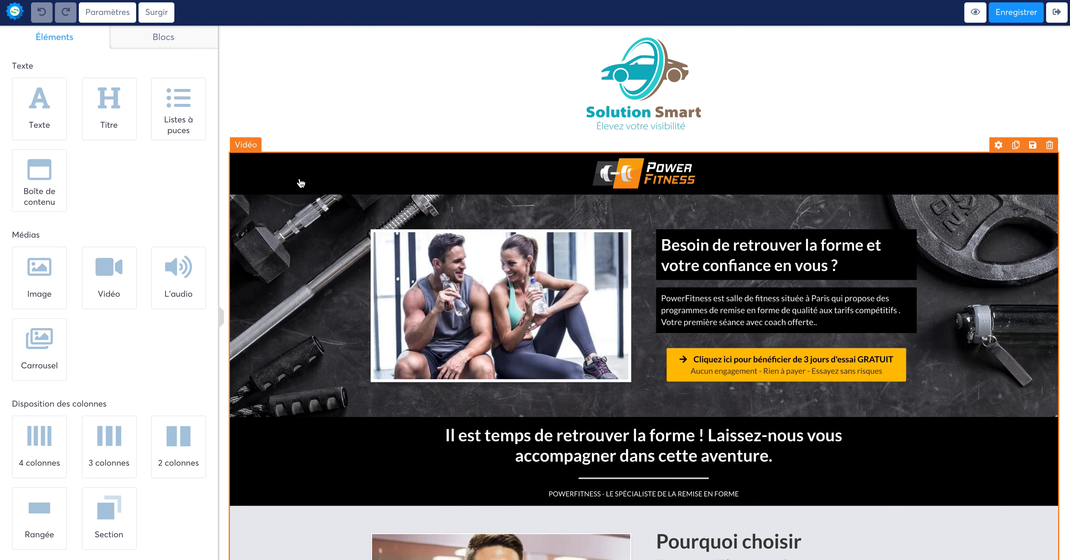
{"action": "scroll", "coordinate": [301, 183], "scroll_direction": "down", "scroll_amount": 3}
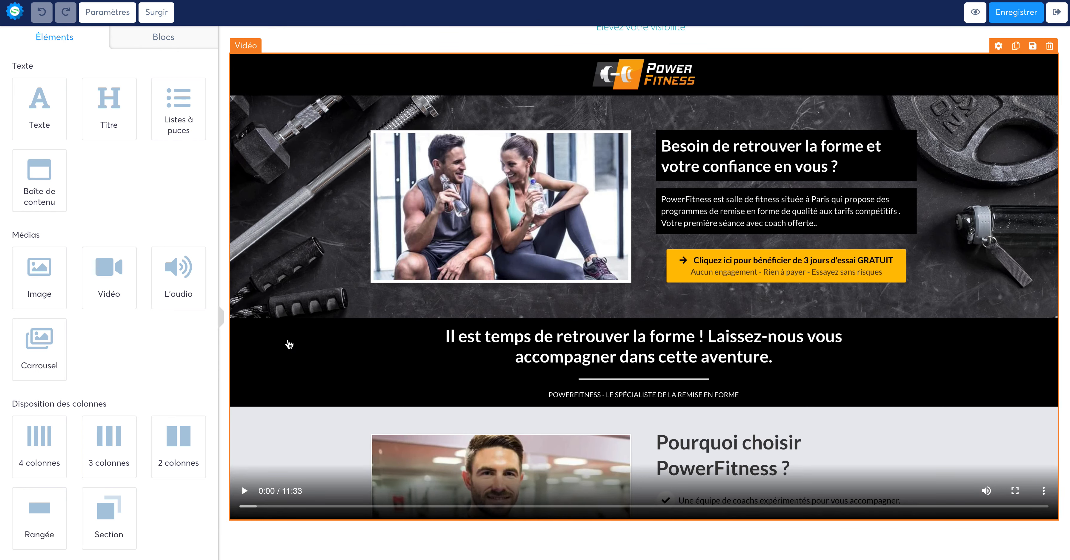
{"action": "scroll", "coordinate": [309, 342], "scroll_direction": "down", "scroll_amount": 2}
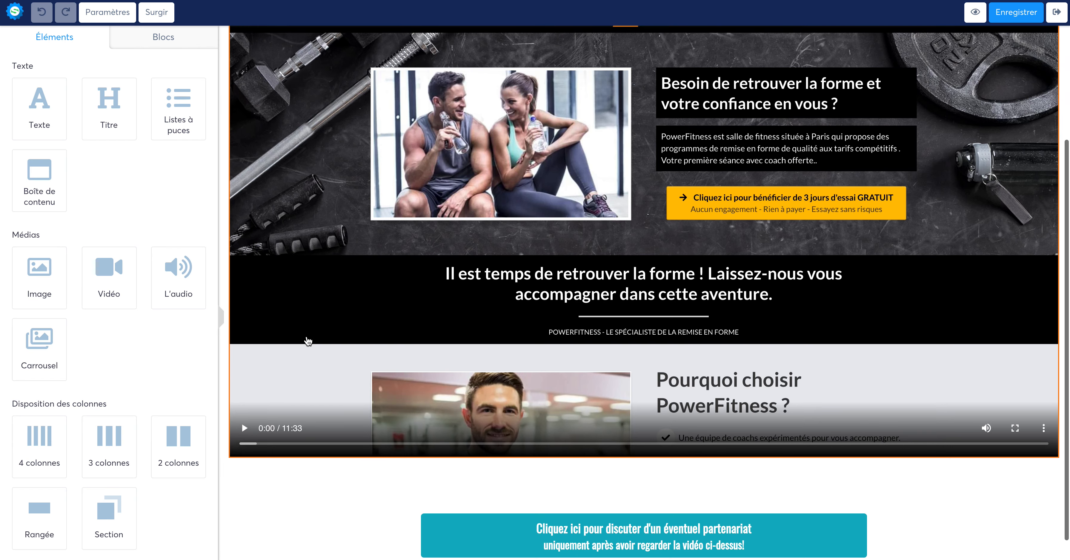
{"action": "scroll", "coordinate": [308, 342], "scroll_direction": "up", "scroll_amount": 4}
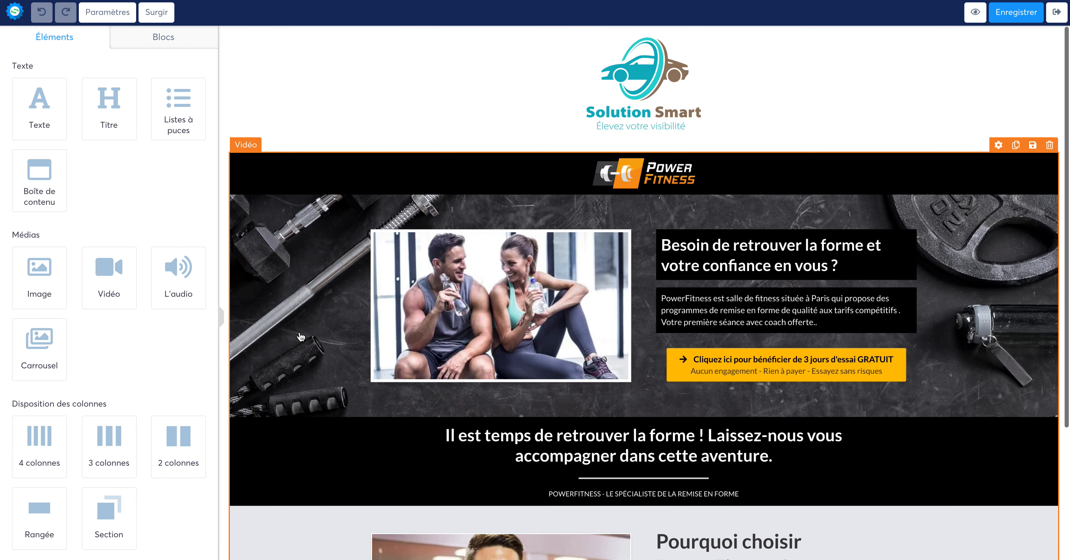
Step: Add the Facebook pixel code below the Calendly widget code in the "Vidéo de présentation" page's header, save code and page, and exit the editor
{"action": "left_click", "coordinate": [124, 15]}
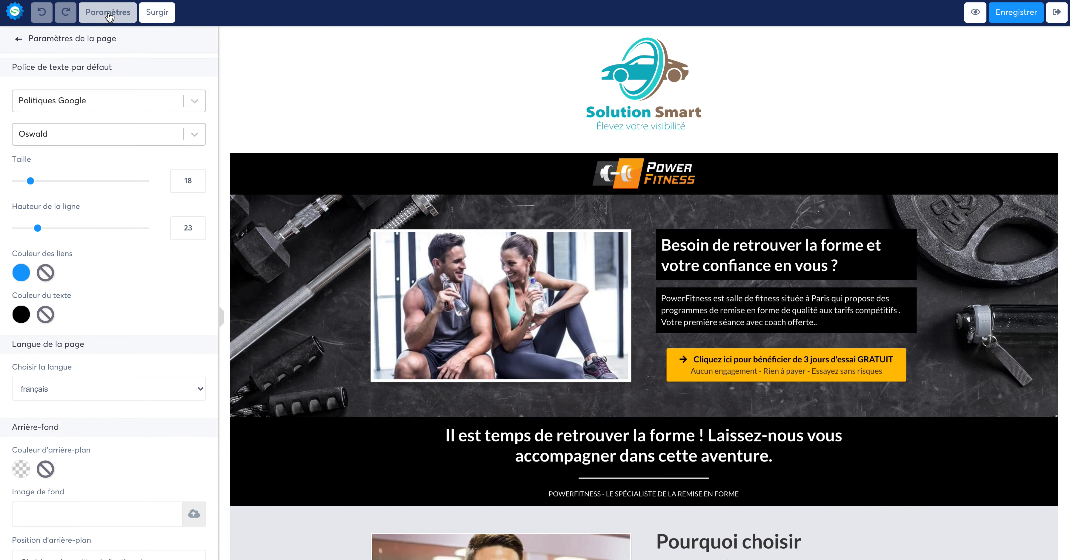
{"action": "scroll", "coordinate": [125, 406], "scroll_direction": "down", "scroll_amount": 3}
{"action": "scroll", "coordinate": [124, 406], "scroll_direction": "down", "scroll_amount": 10}
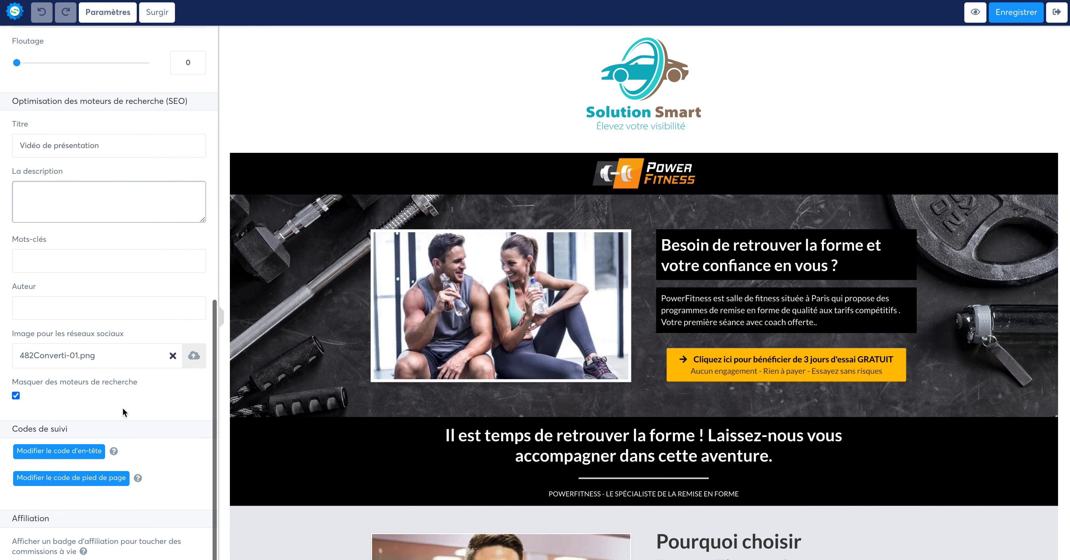
{"action": "left_click", "coordinate": [60, 453]}
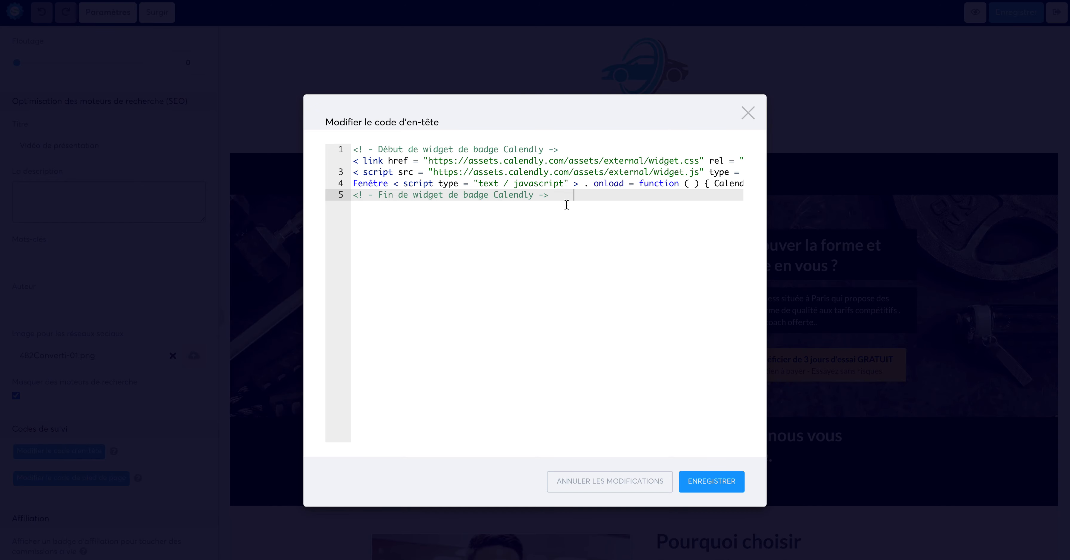
{"action": "key", "text": "Return"}
{"action": "key", "text": "Return"}
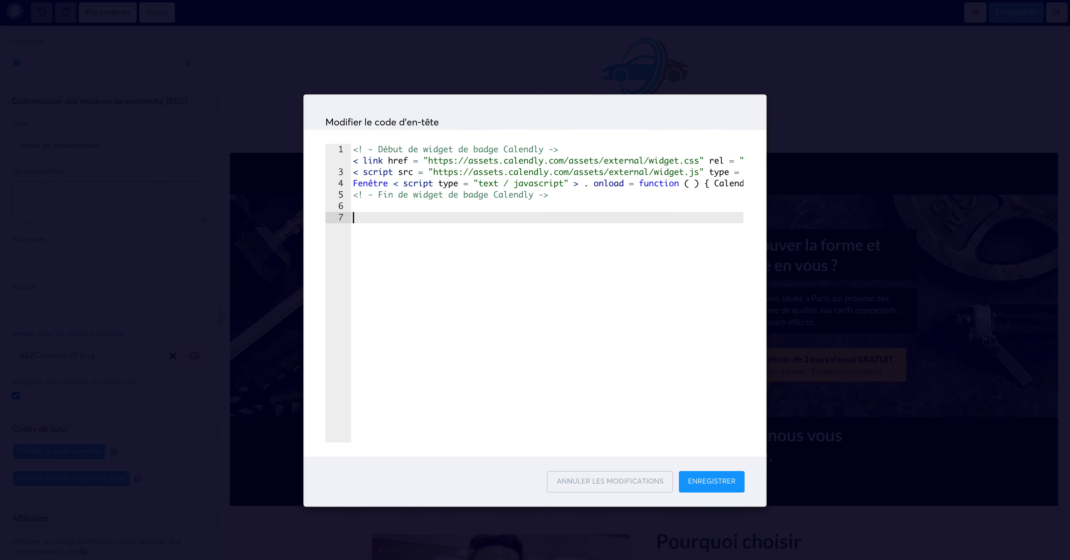
{"action": "key", "text": "ctrl+v"}
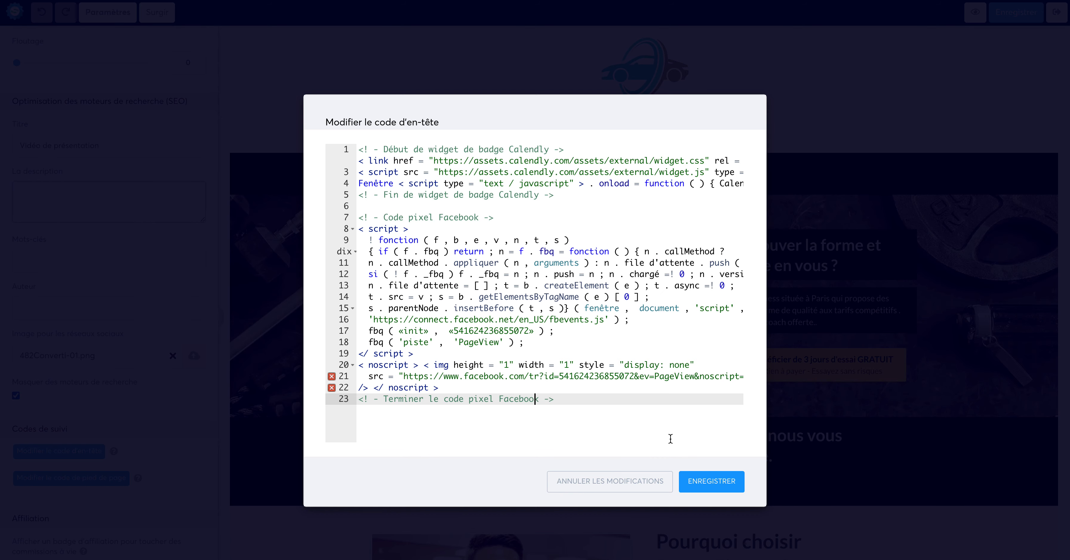
{"action": "left_click", "coordinate": [712, 482]}
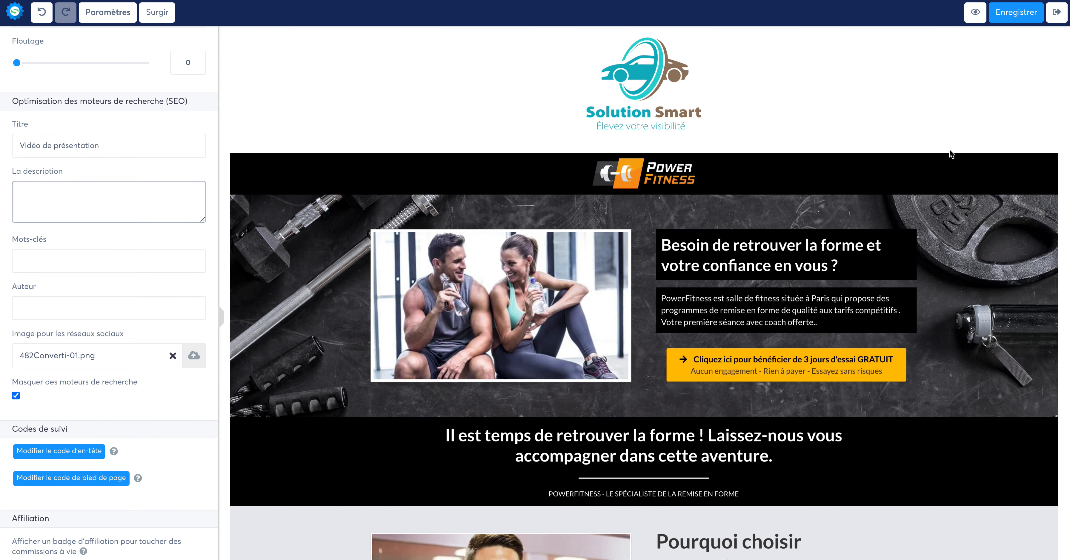
{"action": "left_click", "coordinate": [1015, 13]}
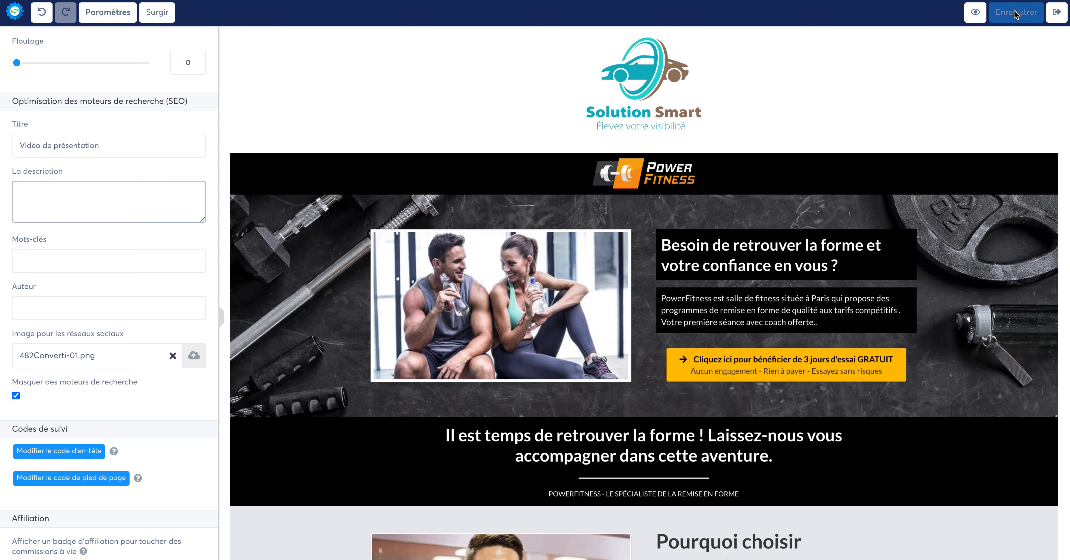
{"action": "left_click", "coordinate": [1059, 17]}
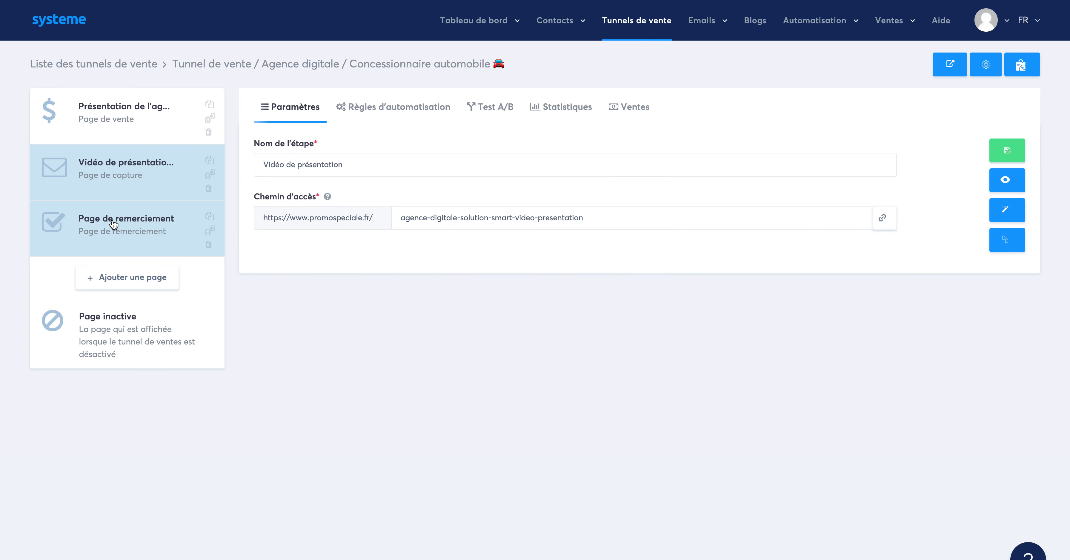
Step: Open the "Page de remerciement" in the page editor, paste the Facebook pixel code into its header code, and save the code and the page
{"action": "left_click", "coordinate": [114, 224]}
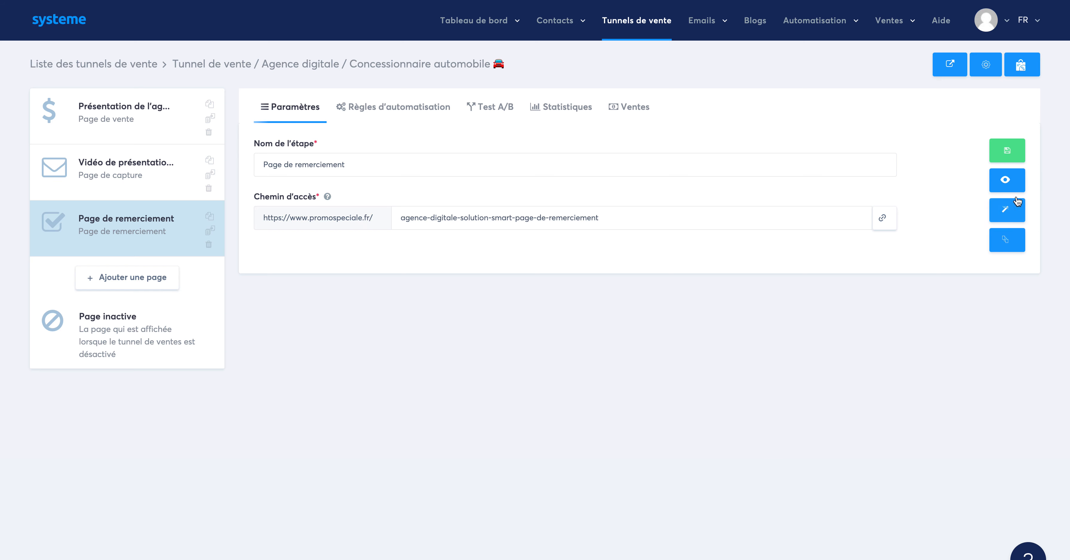
{"action": "left_click", "coordinate": [1007, 211]}
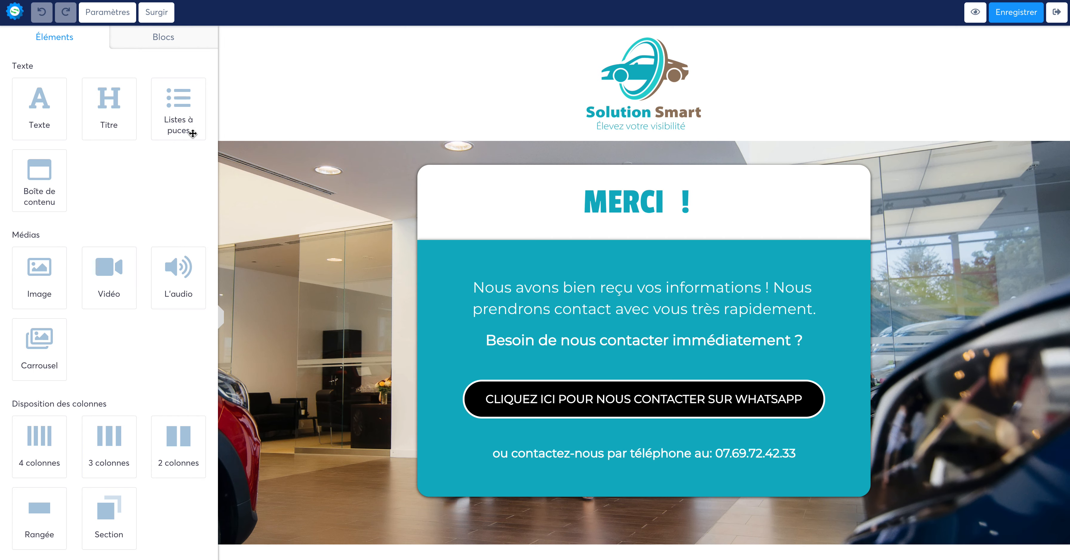
{"action": "left_click", "coordinate": [107, 12]}
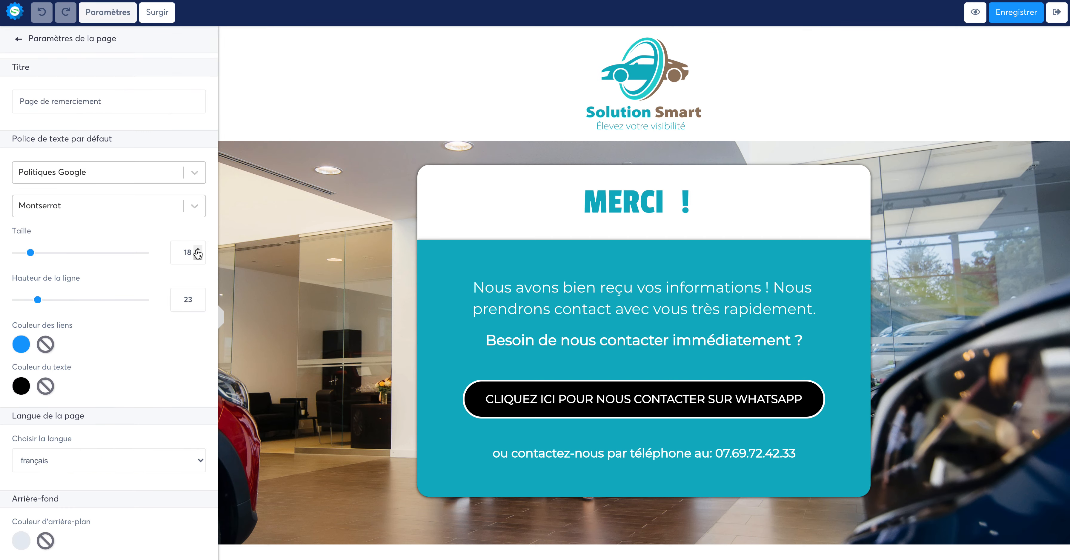
{"action": "scroll", "coordinate": [103, 327], "scroll_direction": "down", "scroll_amount": 1}
{"action": "scroll", "coordinate": [103, 328], "scroll_direction": "down", "scroll_amount": 5}
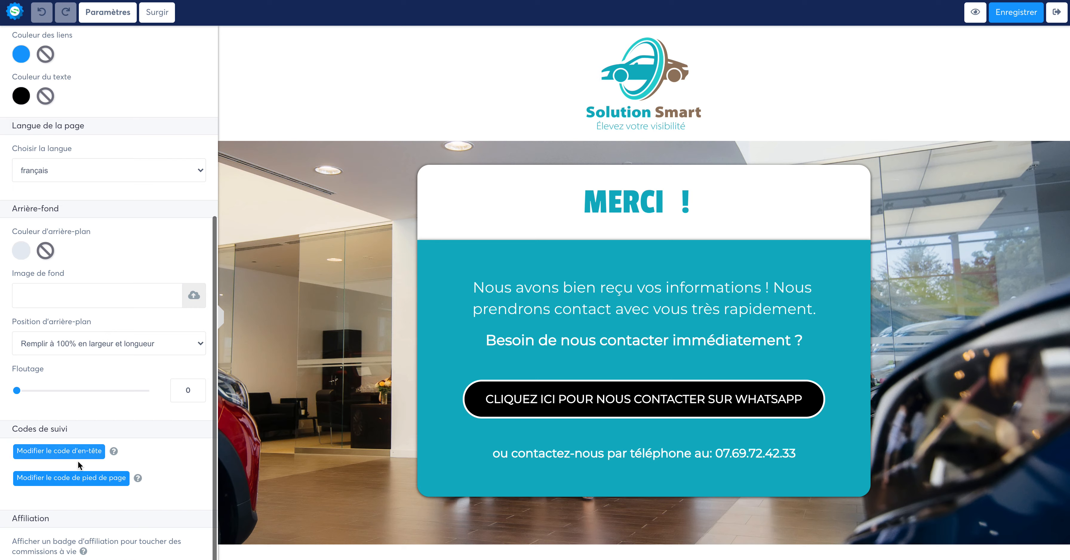
{"action": "left_click", "coordinate": [75, 451]}
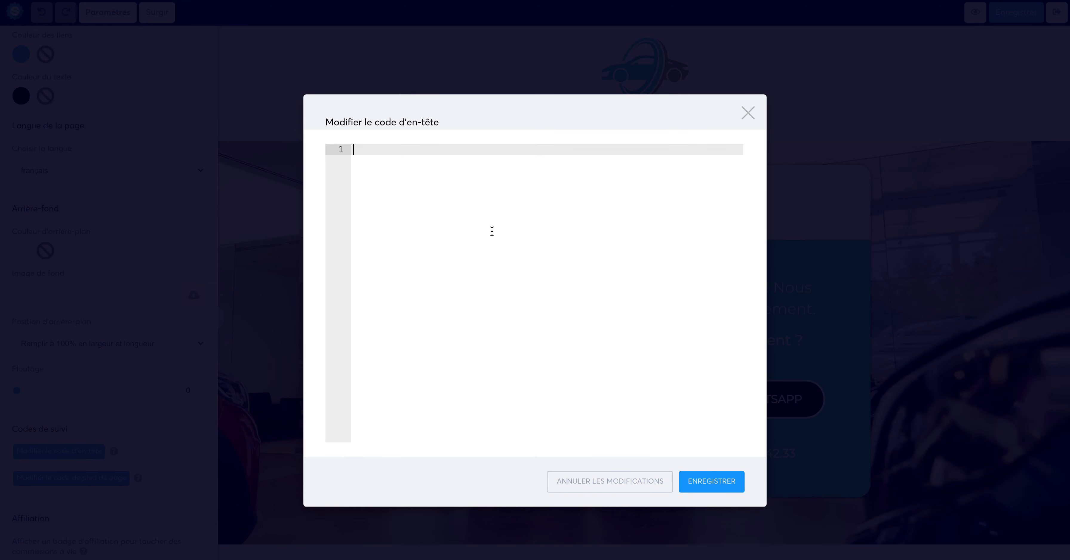
{"action": "key", "text": "ctrl+v"}
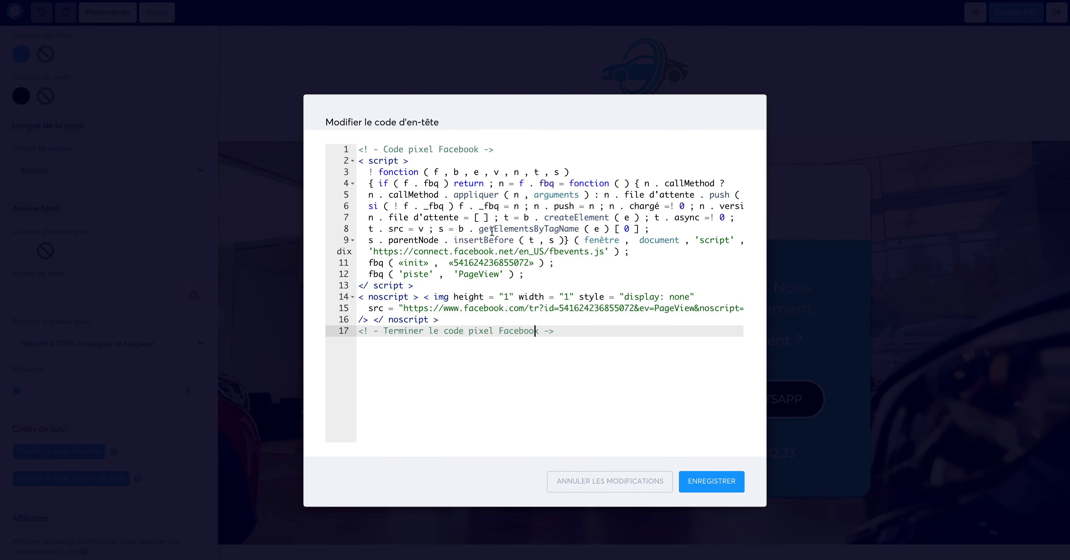
{"action": "left_click", "coordinate": [707, 483]}
{"action": "left_click", "coordinate": [1013, 14]}
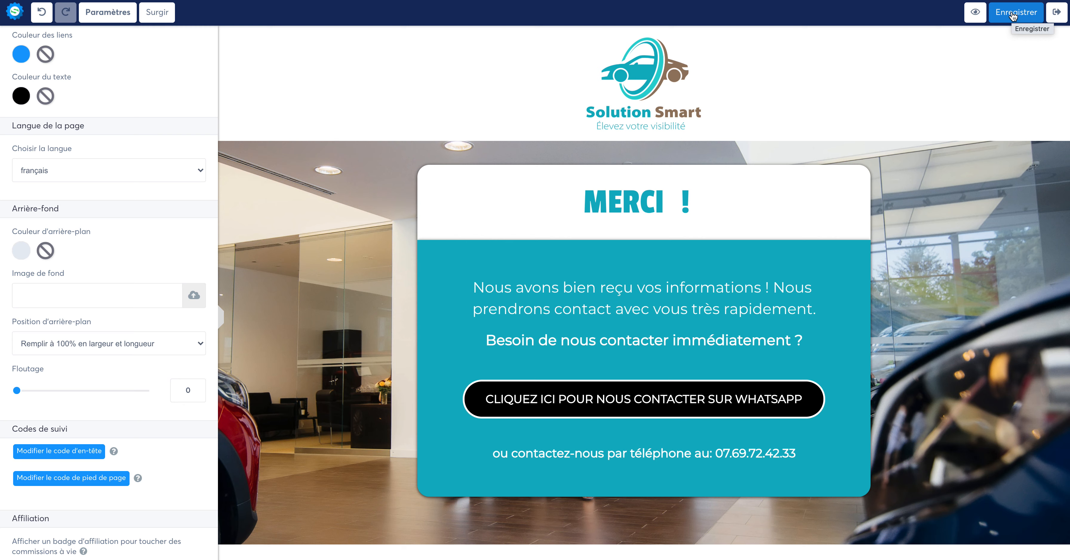
{"action": "left_click", "coordinate": [1013, 14]}
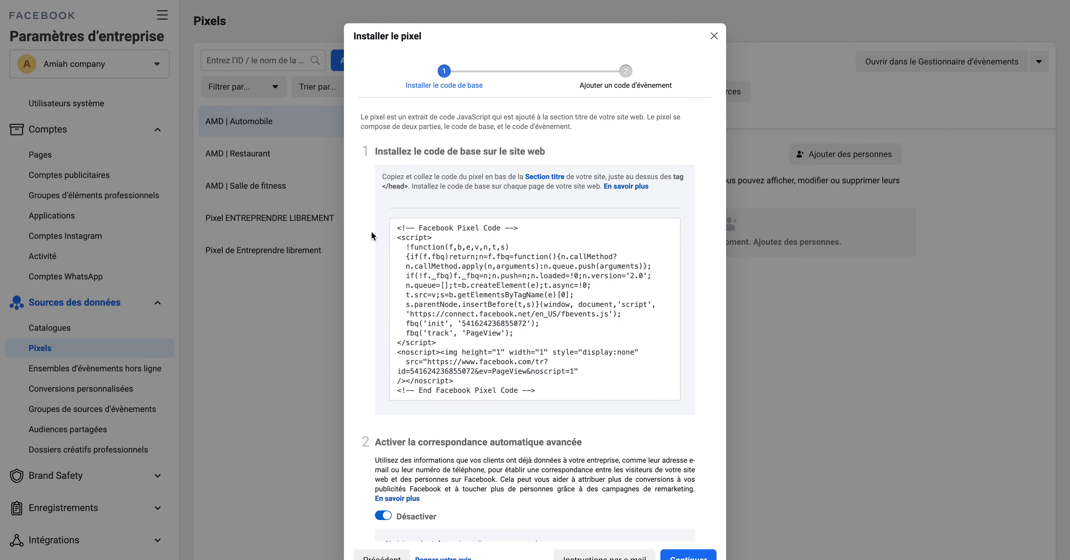
Step: Switch to the Facebook pixel installation instructions and go through them down to the base code test
{"action": "left_click", "coordinate": [503, 266]}
{"action": "scroll", "coordinate": [440, 322], "scroll_direction": "down", "scroll_amount": 2}
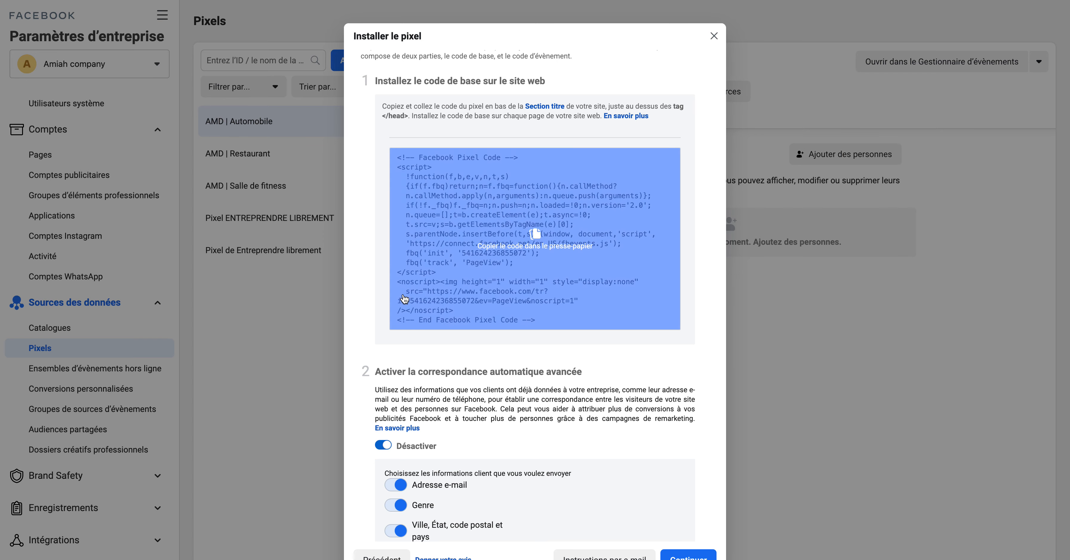
{"action": "scroll", "coordinate": [405, 332], "scroll_direction": "down", "scroll_amount": 7}
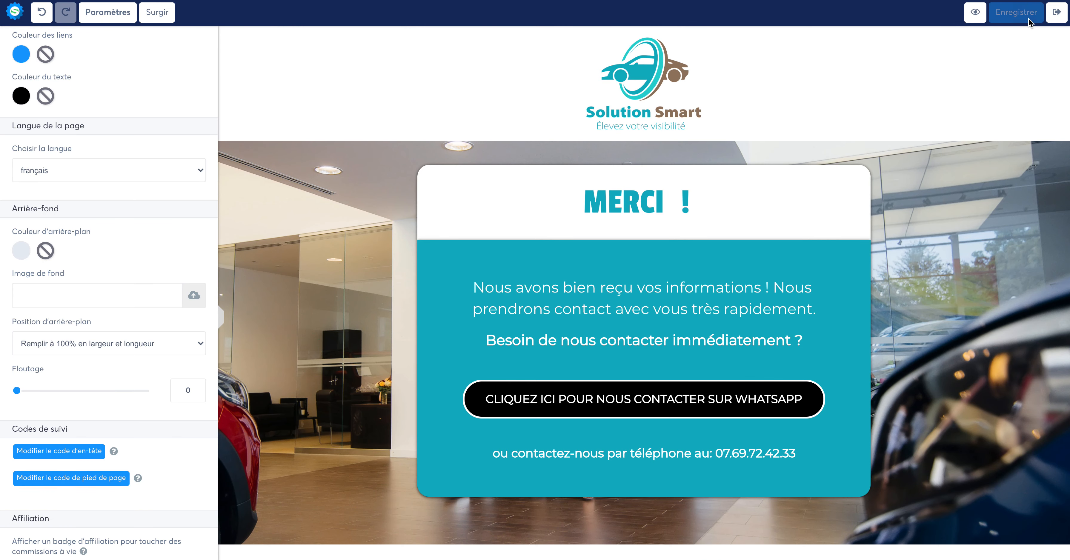
Step: Exit the systeme.io editor, copy the thank-you page's URL and open the published page in a new browser tab
{"action": "left_click", "coordinate": [1055, 13]}
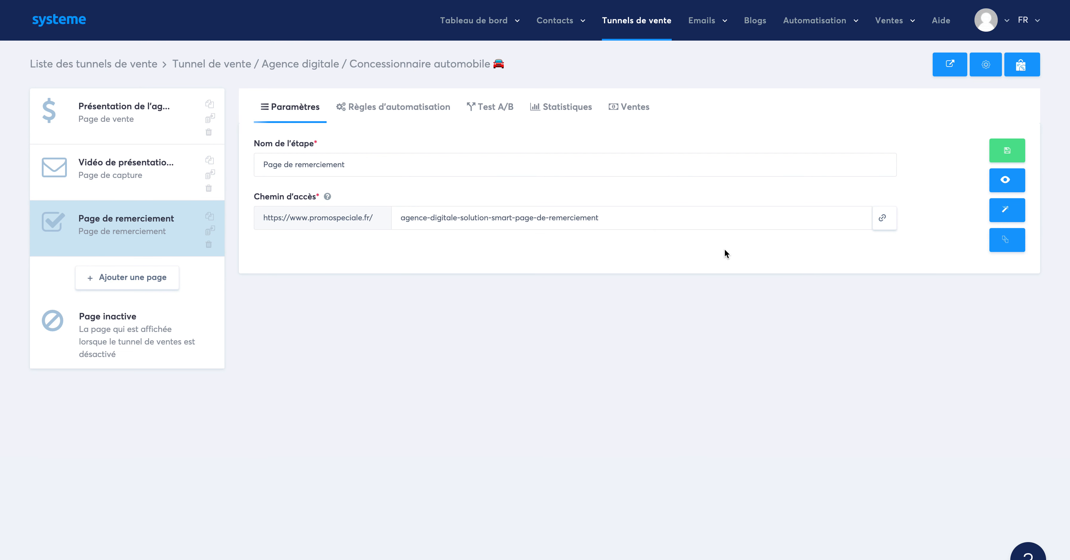
{"action": "left_click", "coordinate": [881, 218]}
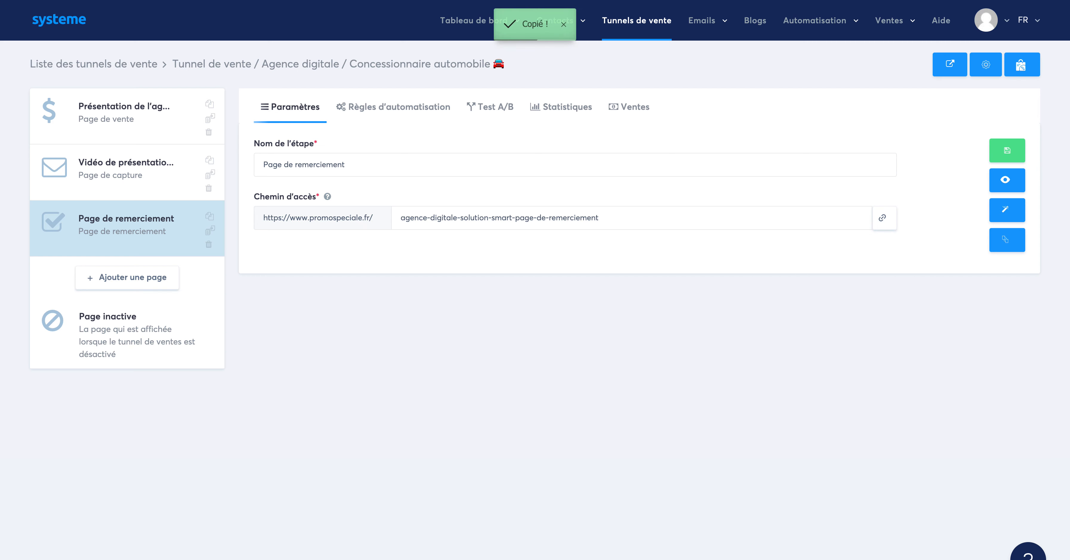
{"action": "key", "text": "super+t"}
{"action": "type", "text": "https://www.promospeciale.fr/agence-digitale-solution-smart-page-de-remerciement"}
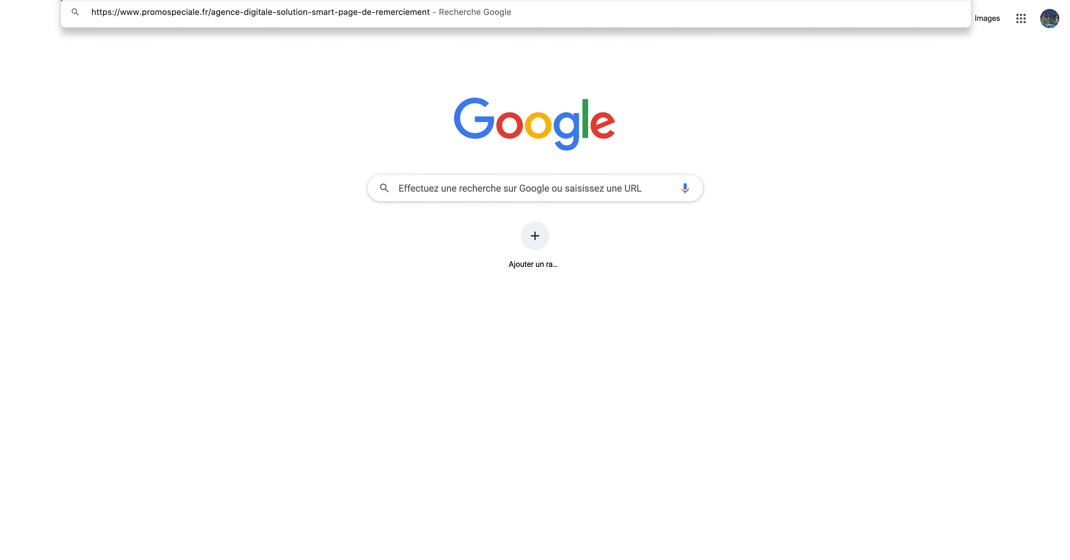
{"action": "key", "text": "Return"}
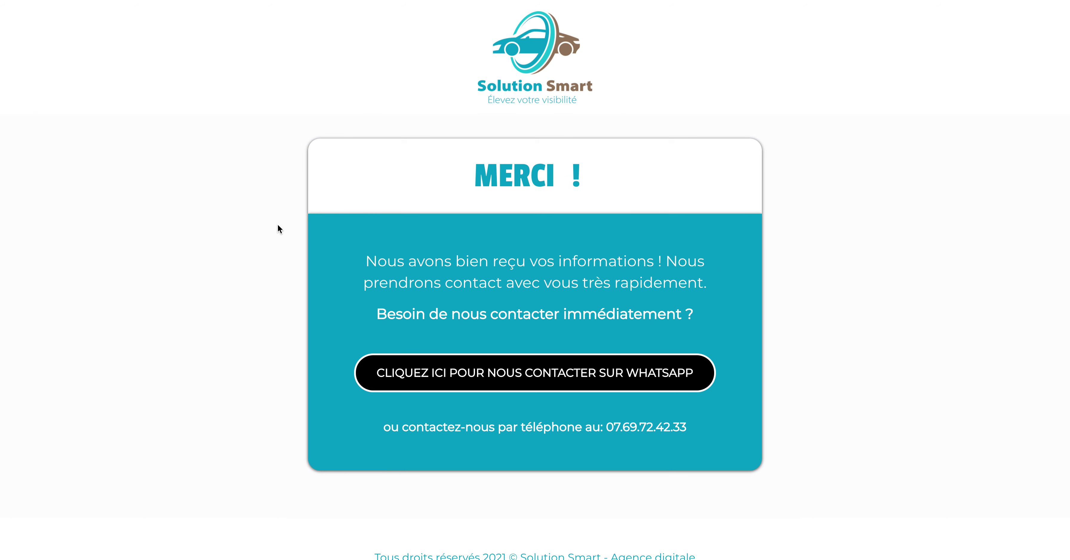
{"action": "scroll", "coordinate": [261, 245], "scroll_direction": "up", "scroll_amount": 1}
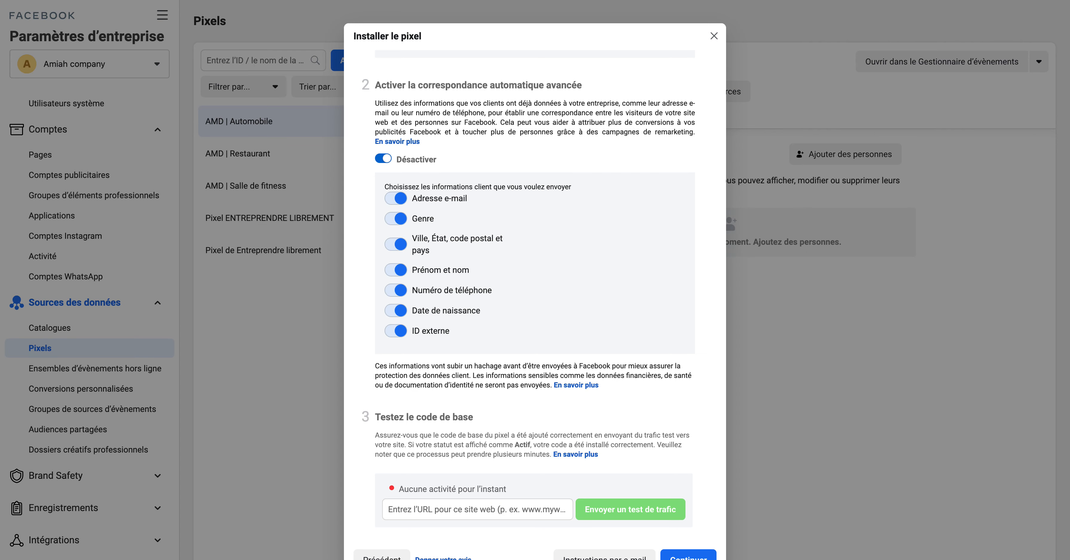
Step: Enter the copied thank-you page URL in the Facebook base code test, send test traffic, and return to the pixel installation
{"action": "left_click", "coordinate": [448, 506]}
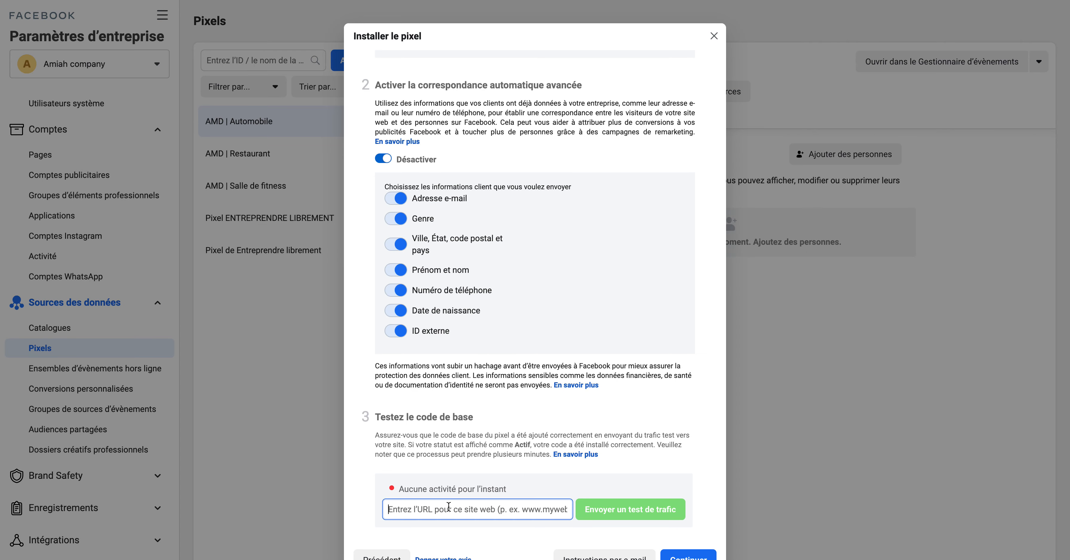
{"action": "key", "text": "ctrl+v"}
{"action": "left_click", "coordinate": [638, 515]}
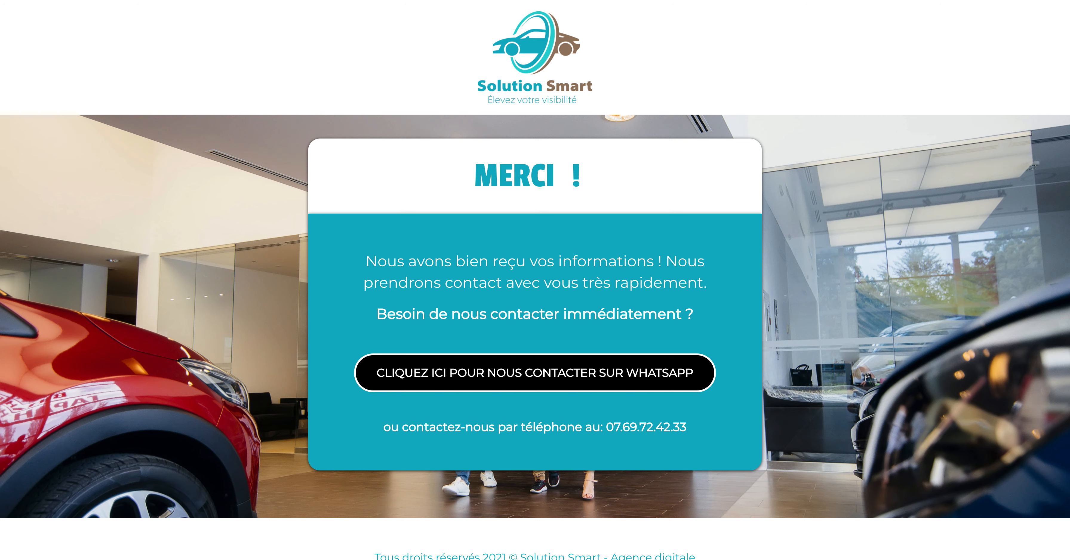
{"action": "left_click", "coordinate": [311, 1]}
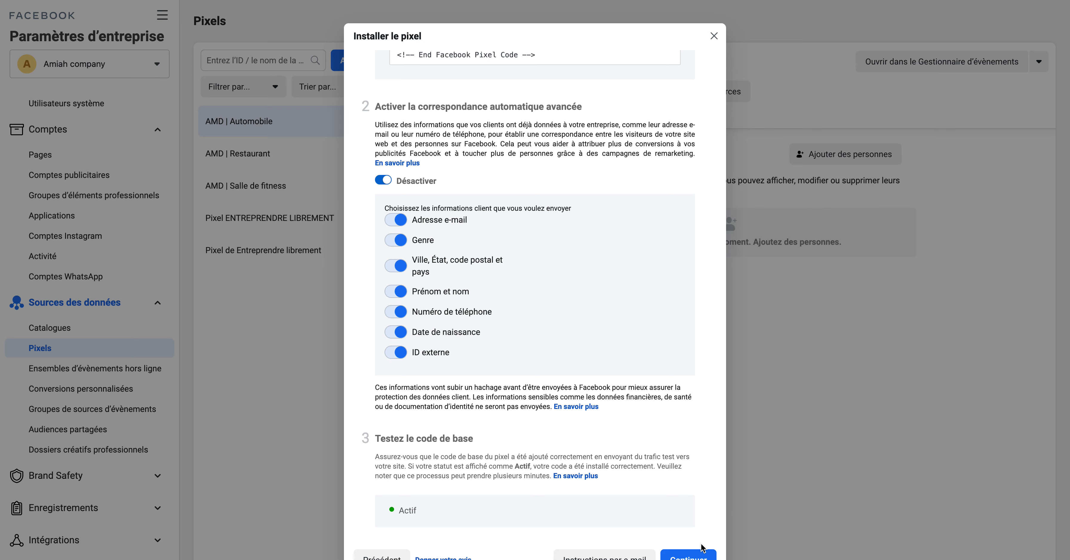
Step: Continue past the base code installation, close the event creation dialog and open the custom conversions of the business settings
{"action": "left_click", "coordinate": [701, 557]}
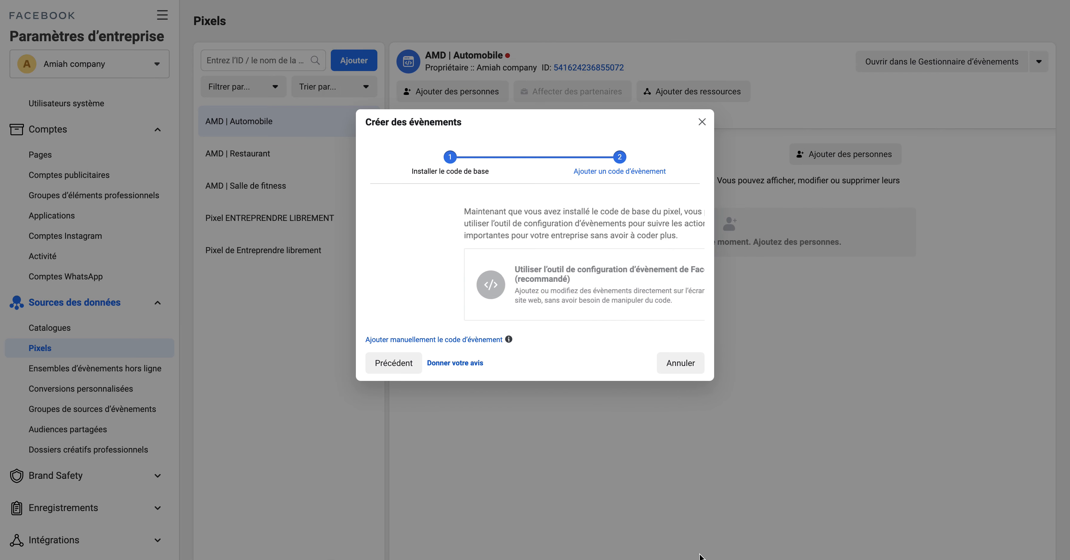
{"action": "left_click", "coordinate": [702, 123]}
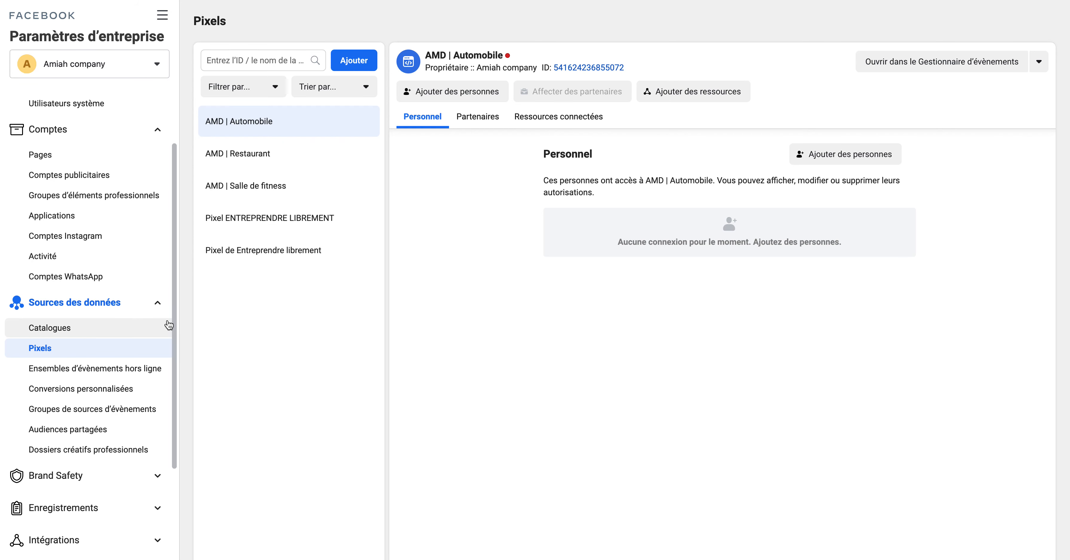
{"action": "left_click", "coordinate": [75, 391]}
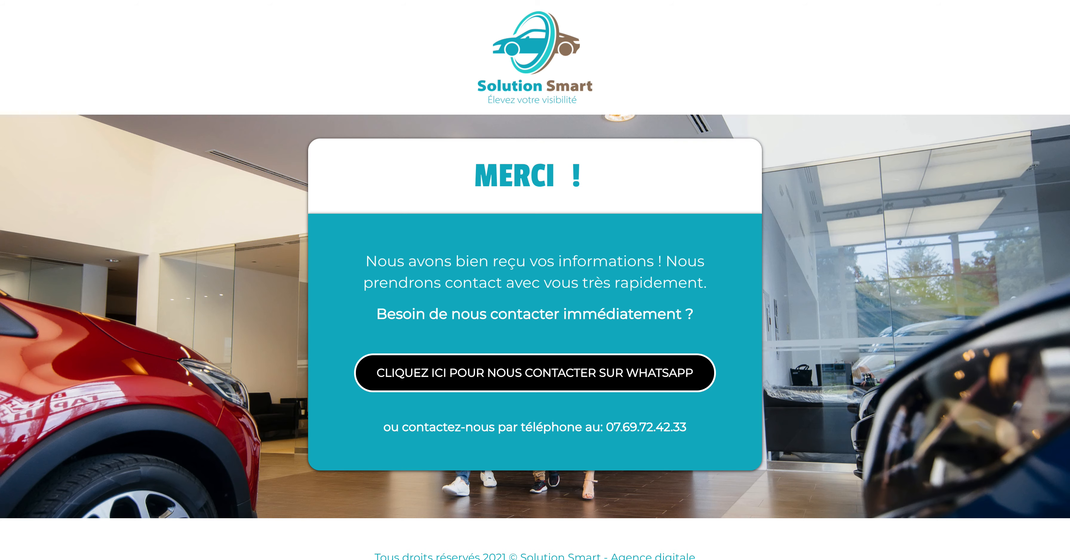
Step: Return to systeme.io and open the footer code of the "Page de remerciement" for editing
{"action": "left_click", "coordinate": [495, 1]}
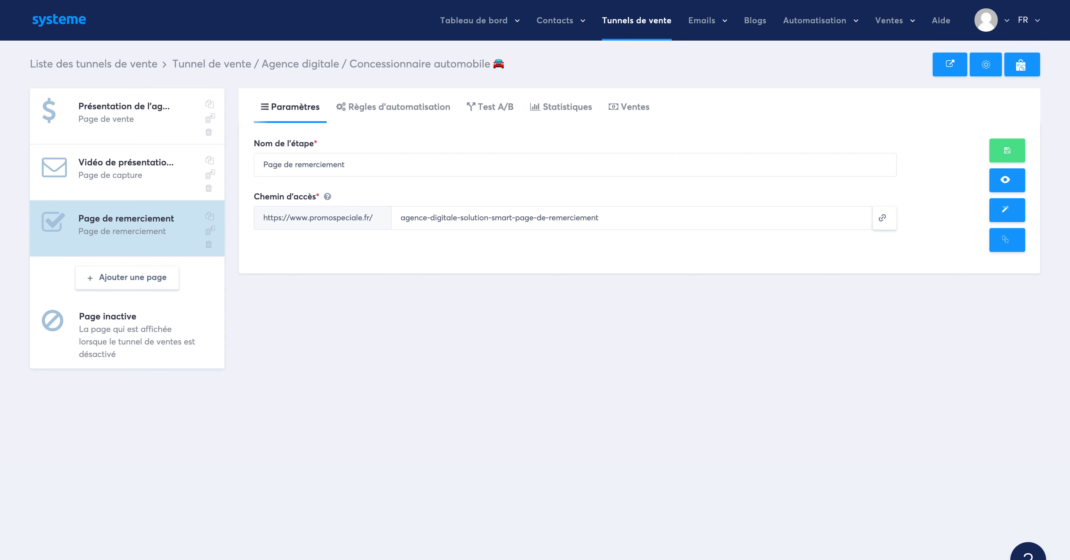
{"action": "left_click", "coordinate": [1016, 213]}
{"action": "left_click", "coordinate": [103, 17]}
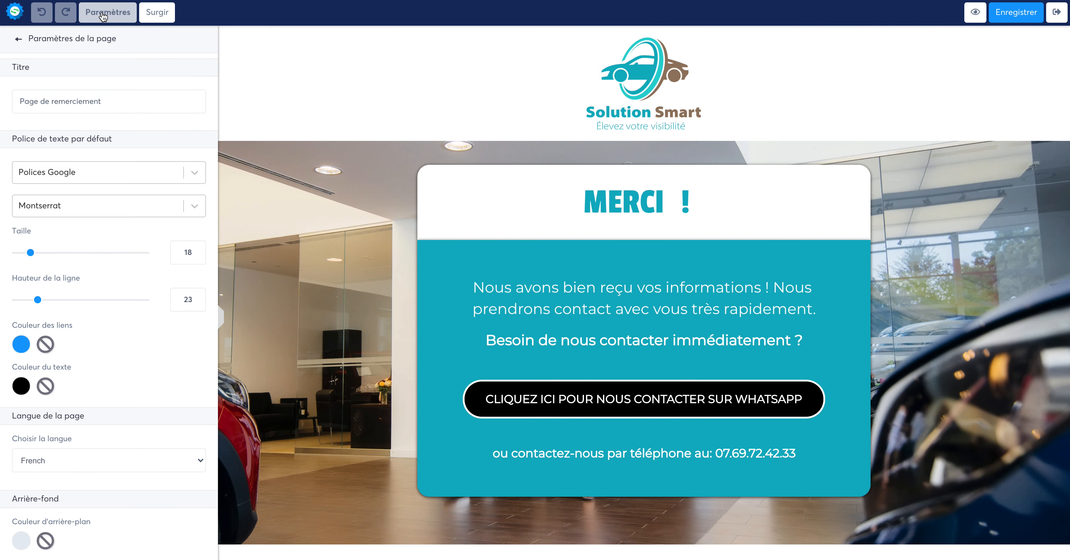
{"action": "scroll", "coordinate": [107, 366], "scroll_direction": "down", "scroll_amount": 5}
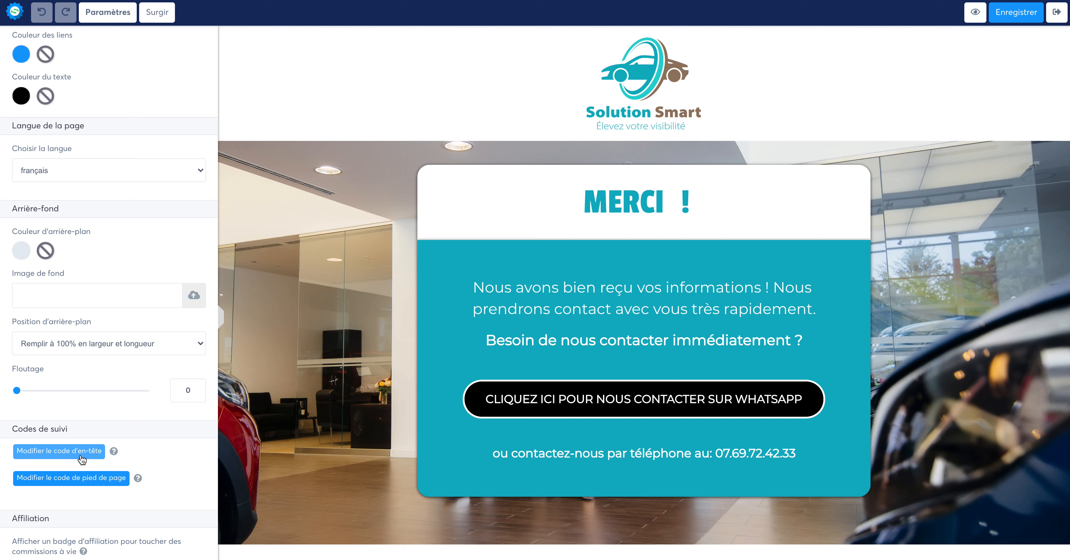
{"action": "left_click", "coordinate": [76, 482]}
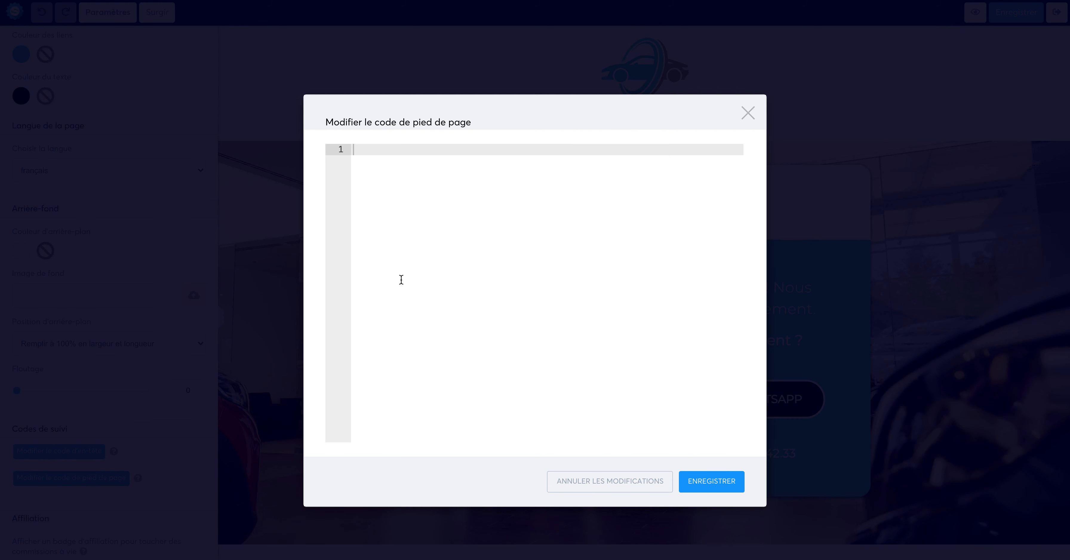
{"action": "left_click", "coordinate": [434, 206]}
Step: Return to the custom conversions in the Facebook business settings and start creating a new custom conversion
{"action": "key", "text": "super+ctrl+f"}
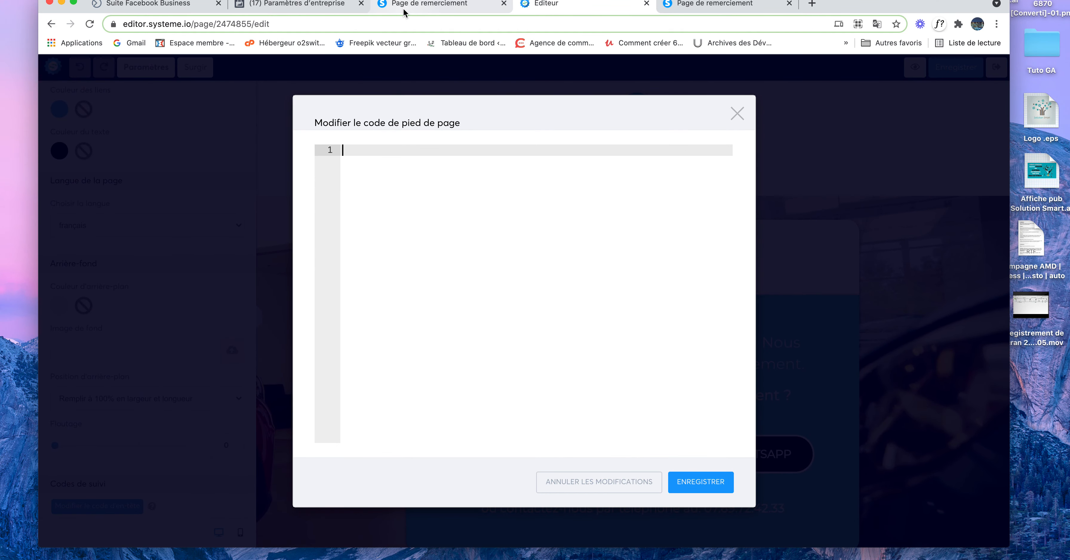
{"action": "left_click", "coordinate": [423, 4]}
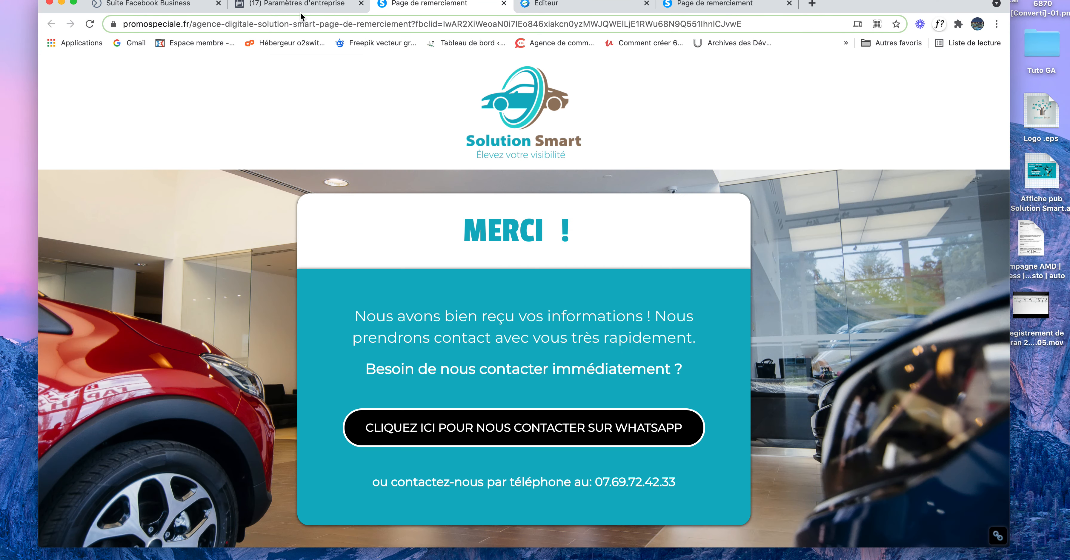
{"action": "left_click", "coordinate": [293, 7]}
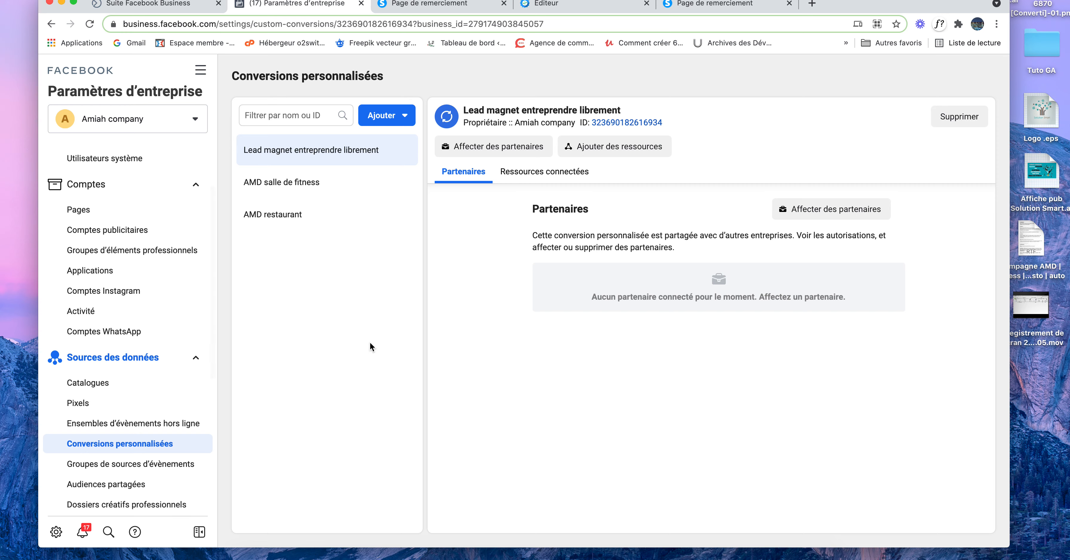
{"action": "left_click", "coordinate": [397, 119]}
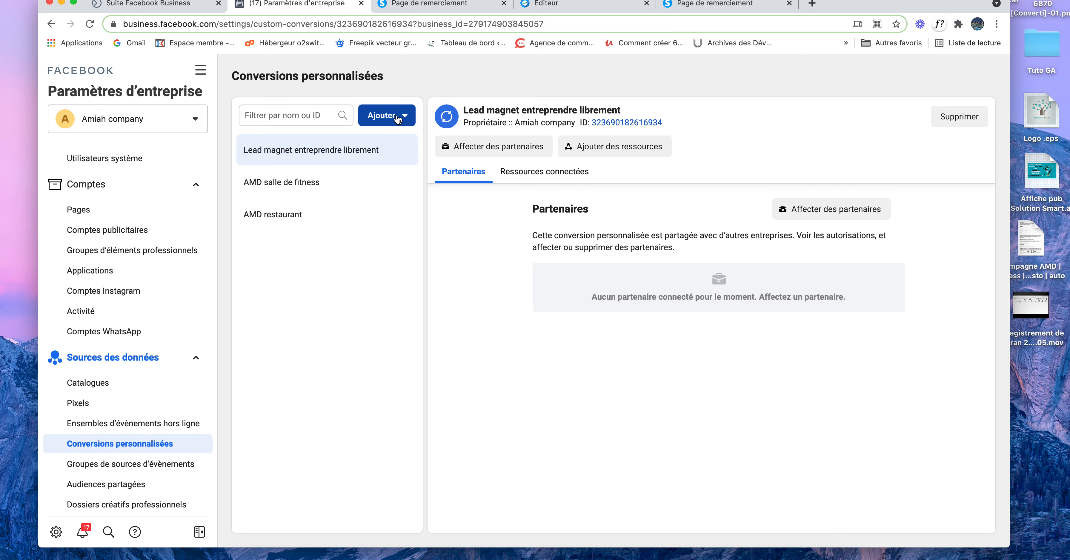
{"action": "left_click", "coordinate": [73, 3]}
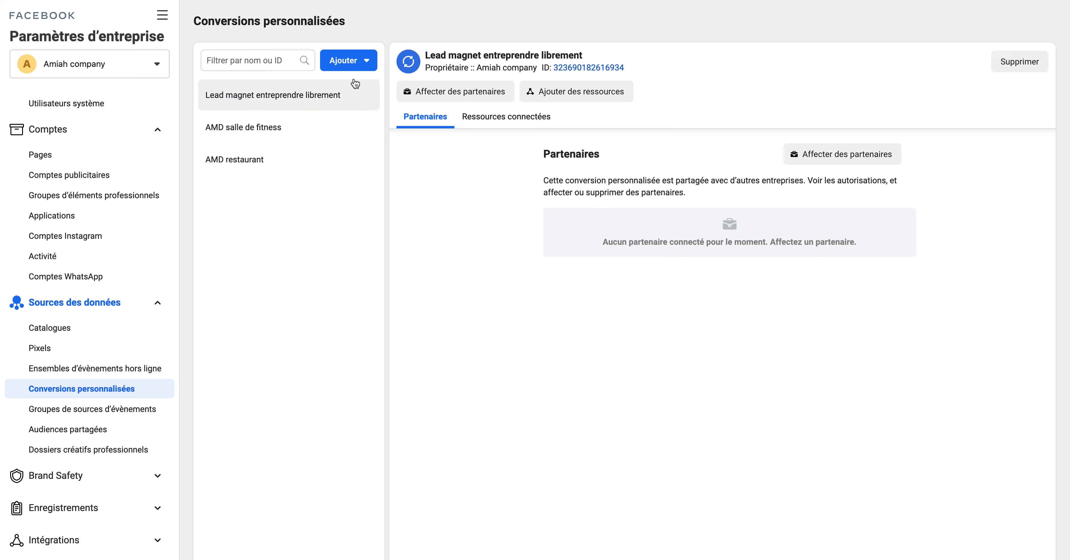
{"action": "left_click", "coordinate": [353, 62]}
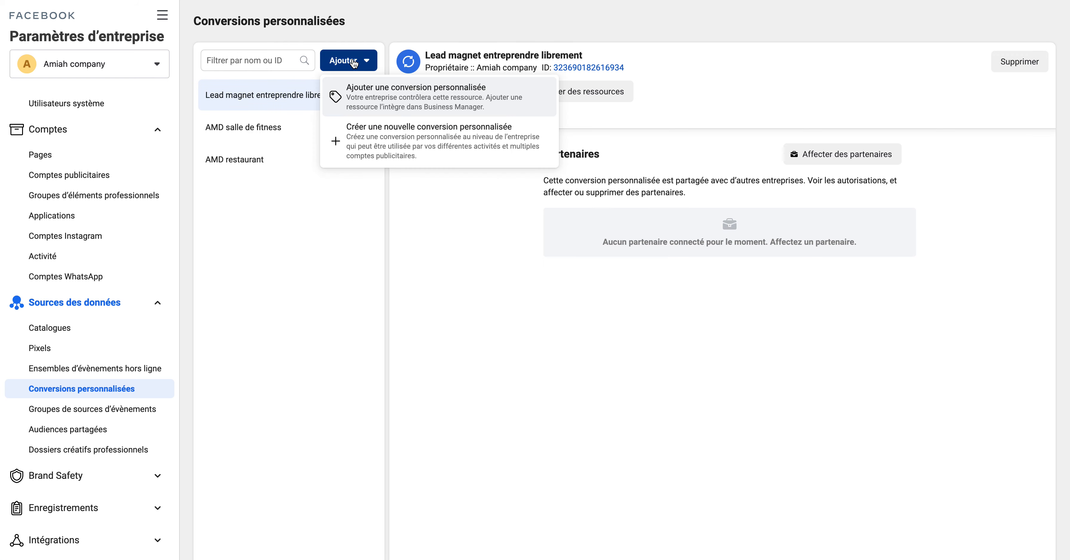
{"action": "left_click", "coordinate": [396, 142]}
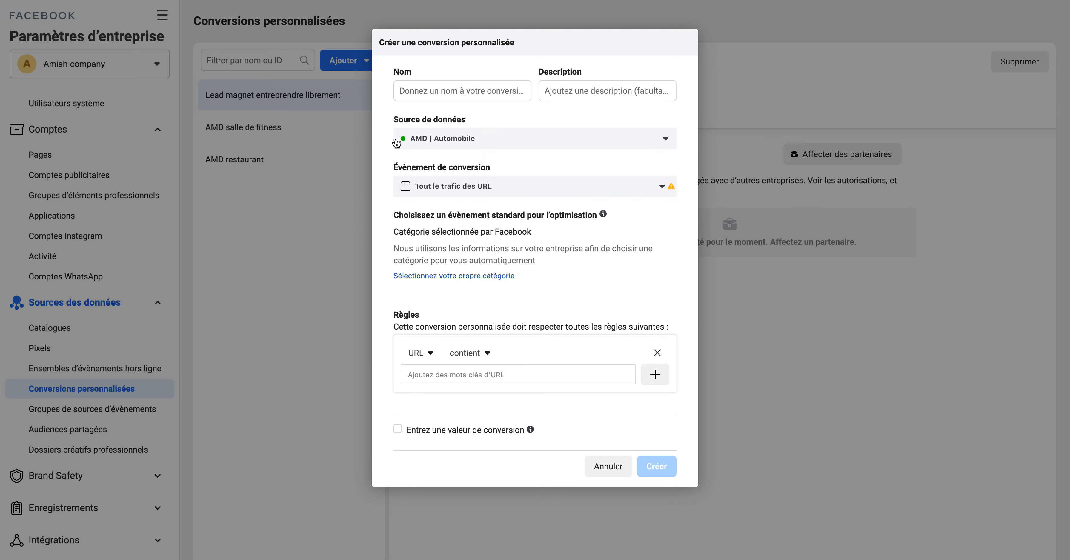
Step: Name the custom conversion "AMD | Automobile" and describe it as "prospect qui visite ma page de remerciement"
{"action": "left_click", "coordinate": [457, 91]}
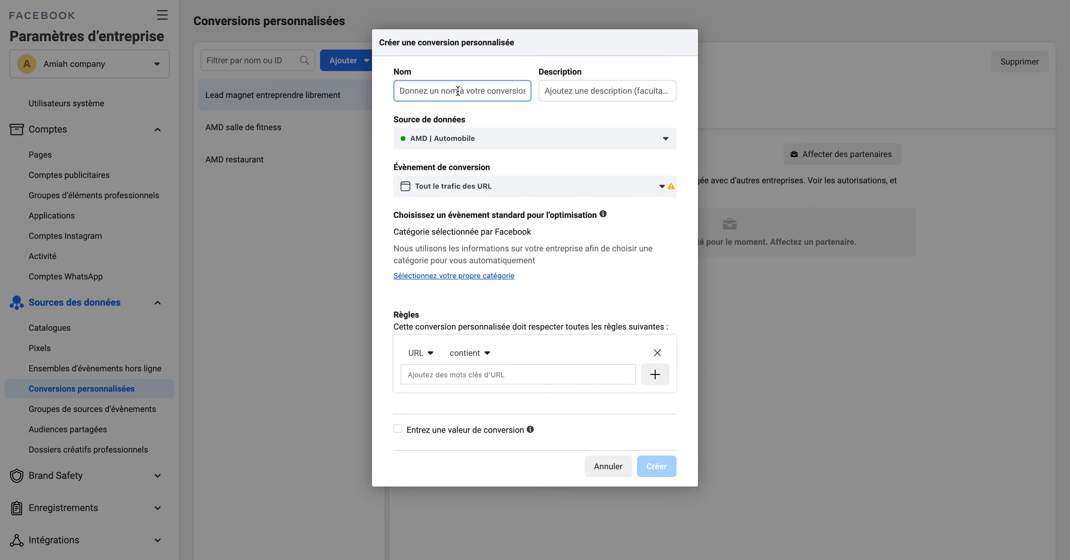
{"action": "type", "text": "AMD |"}
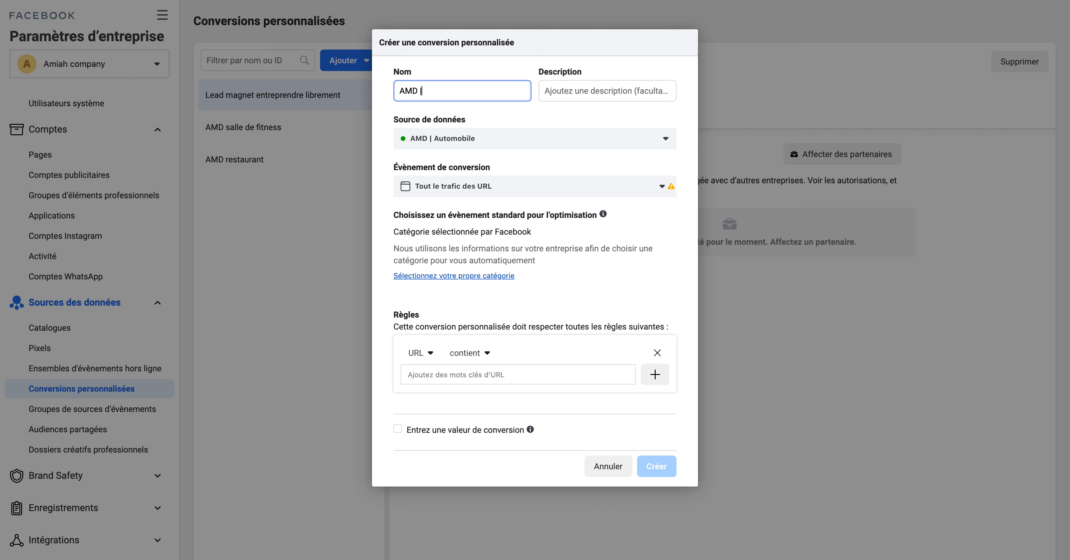
{"action": "type", "text": "Automobile"}
{"action": "triple_click", "coordinate": [439, 86]}
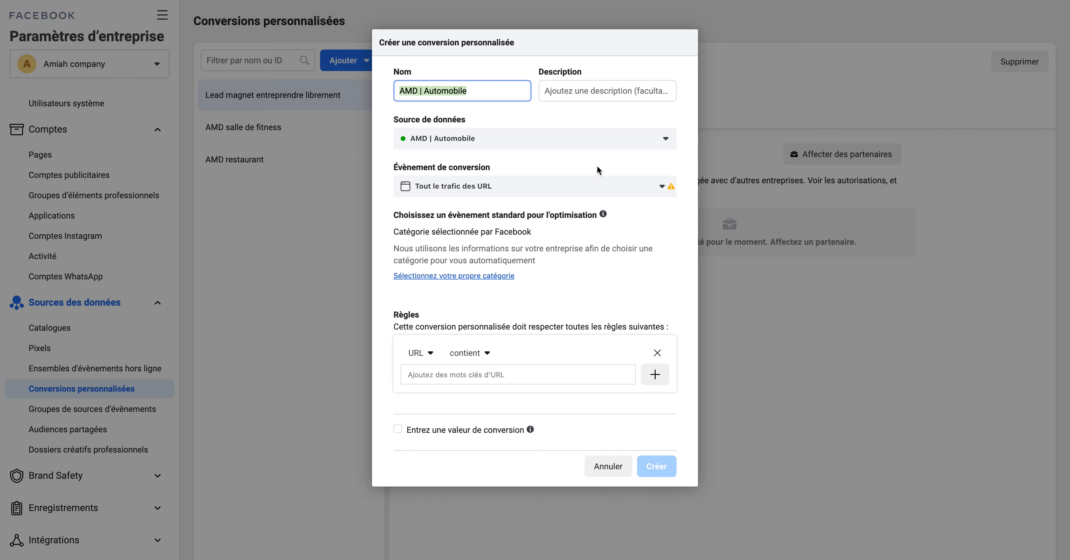
{"action": "left_click", "coordinate": [575, 95]}
{"action": "type", "text": "prospect"}
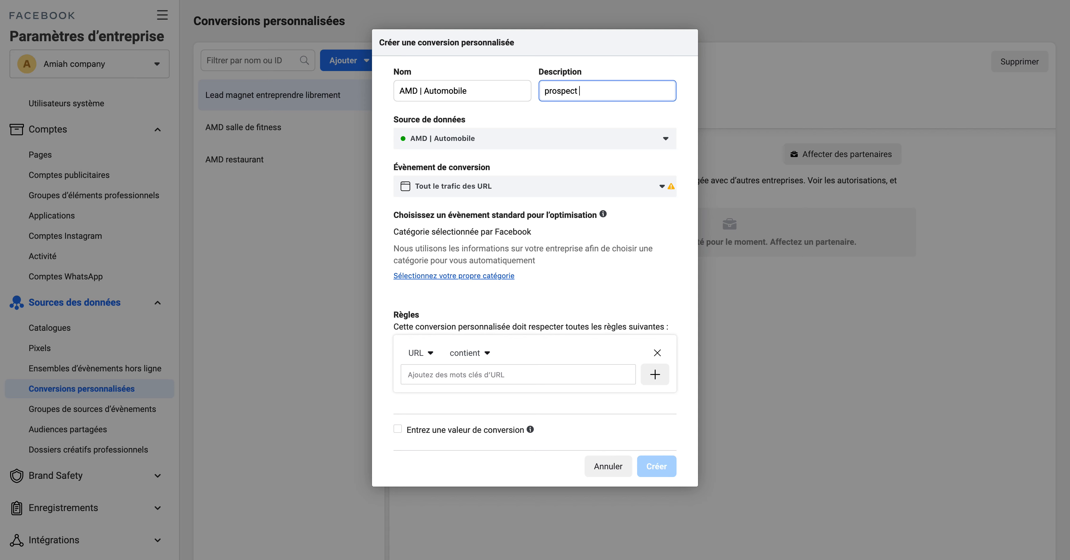
{"action": "type", "text": " qui visit"}
{"action": "type", "text": "e ma page de"}
{"action": "type", "text": " remerciement"}
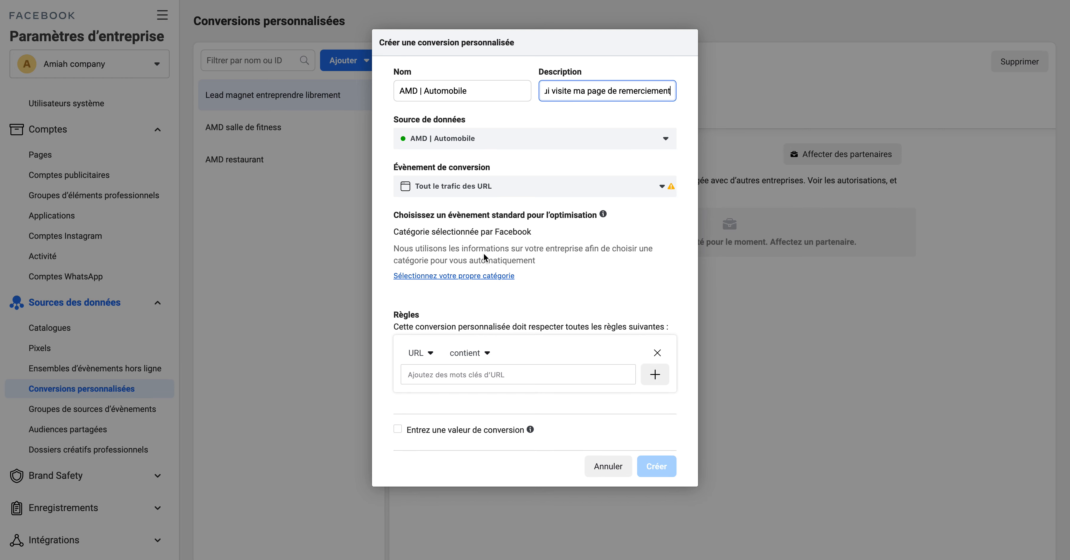
Step: Choose "Prospect" as the standard event for optimization and set the URL rule's condition to "est égal à"
{"action": "left_click", "coordinate": [462, 279]}
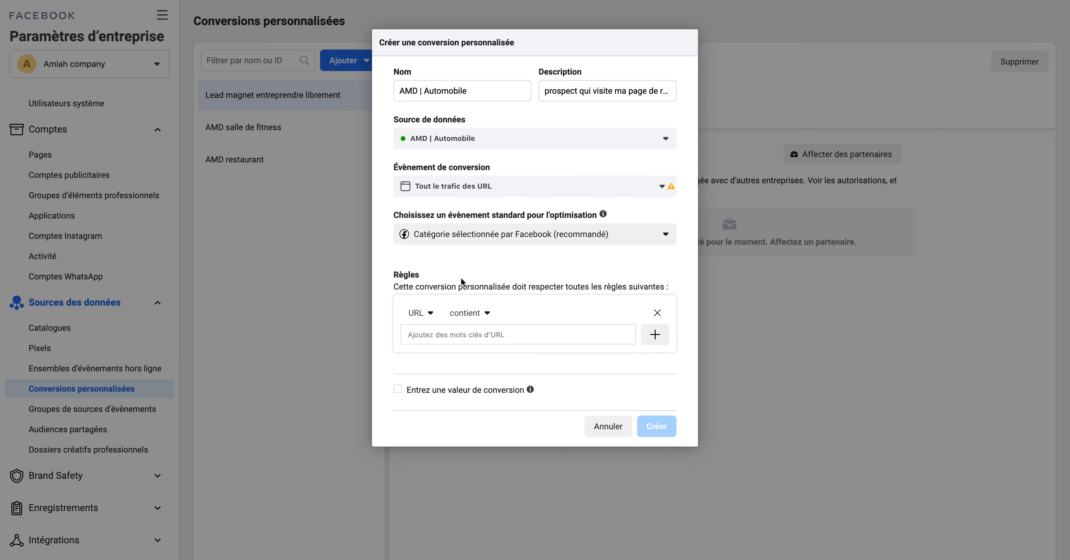
{"action": "left_click", "coordinate": [455, 236]}
{"action": "scroll", "coordinate": [450, 333], "scroll_direction": "down", "scroll_amount": 10}
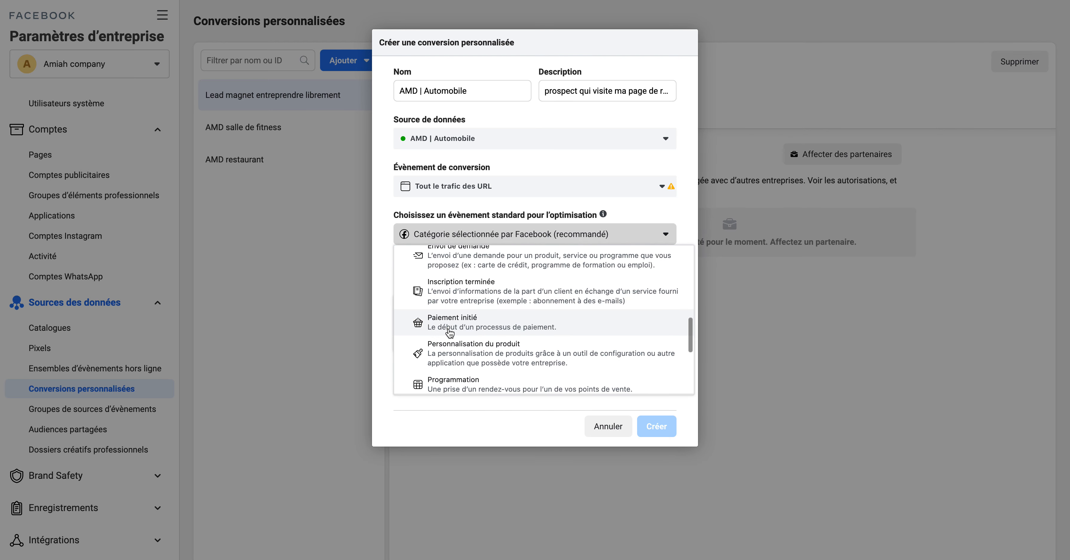
{"action": "left_click", "coordinate": [449, 346]}
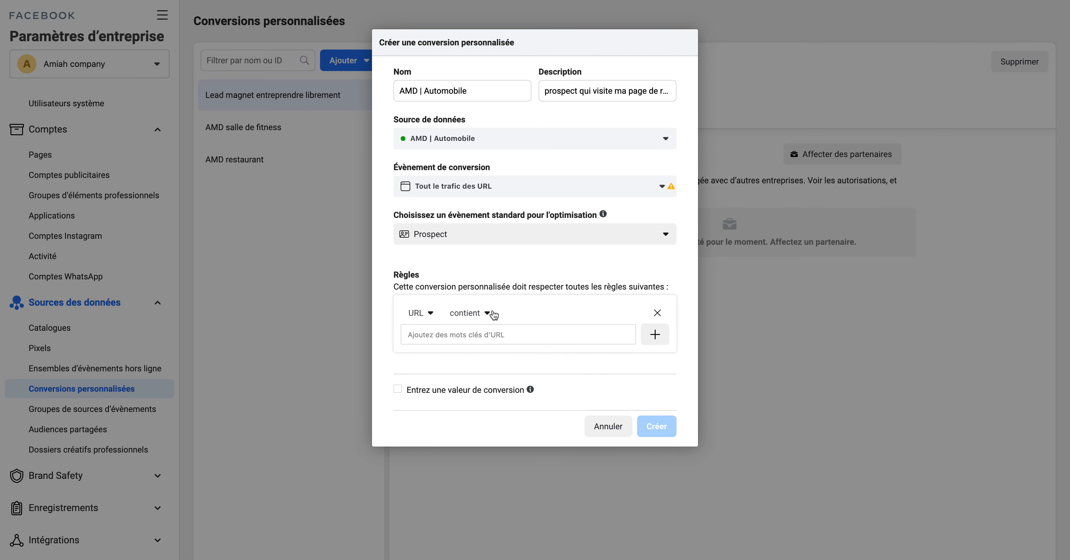
{"action": "left_click", "coordinate": [488, 320]}
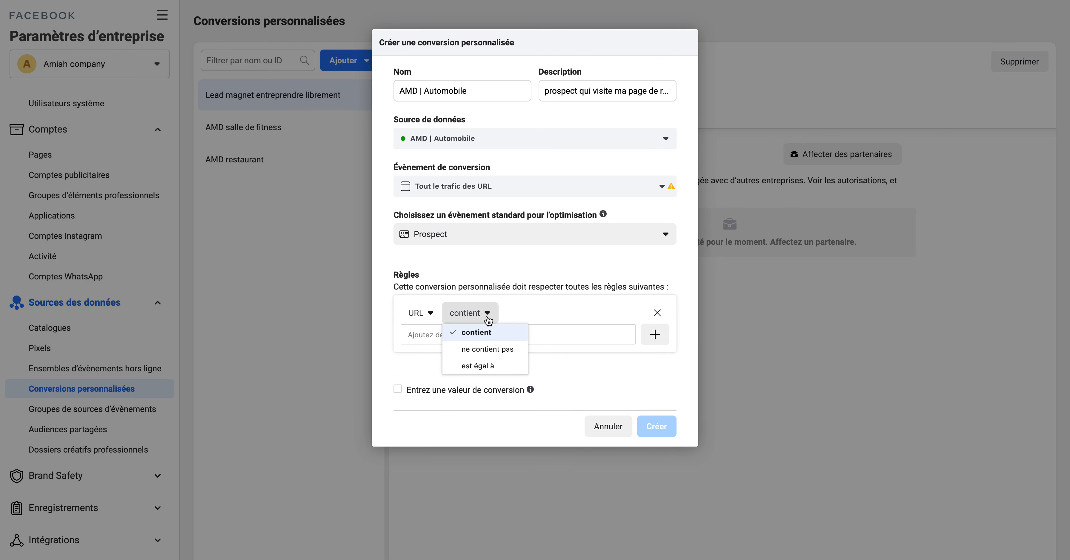
{"action": "left_click", "coordinate": [475, 365]}
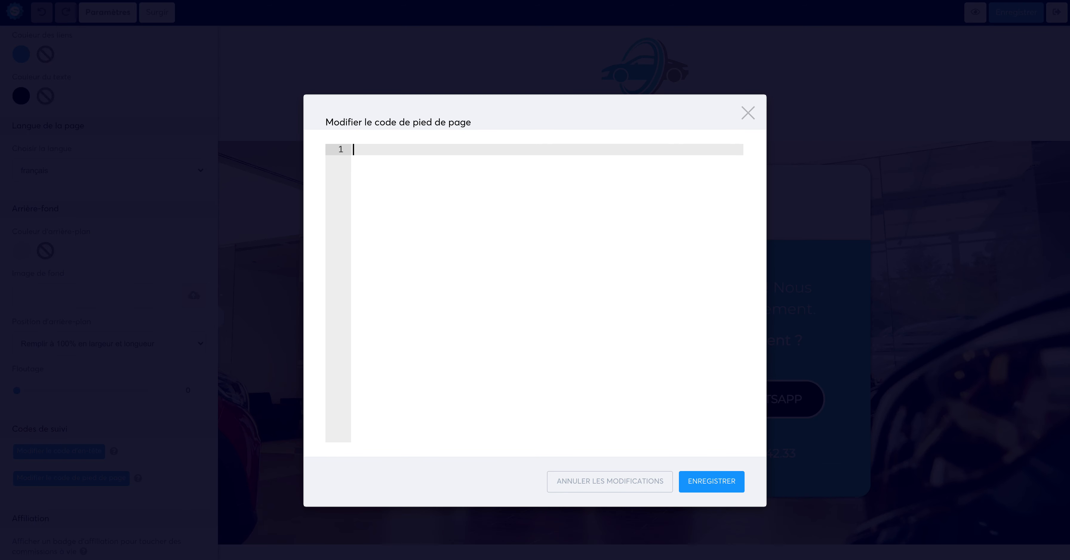
Step: Leave the systeme.io page editor, copy the thank-you page's URL and enter it in the custom conversion's URL rule
{"action": "left_click", "coordinate": [751, 115]}
{"action": "left_click", "coordinate": [1056, 11]}
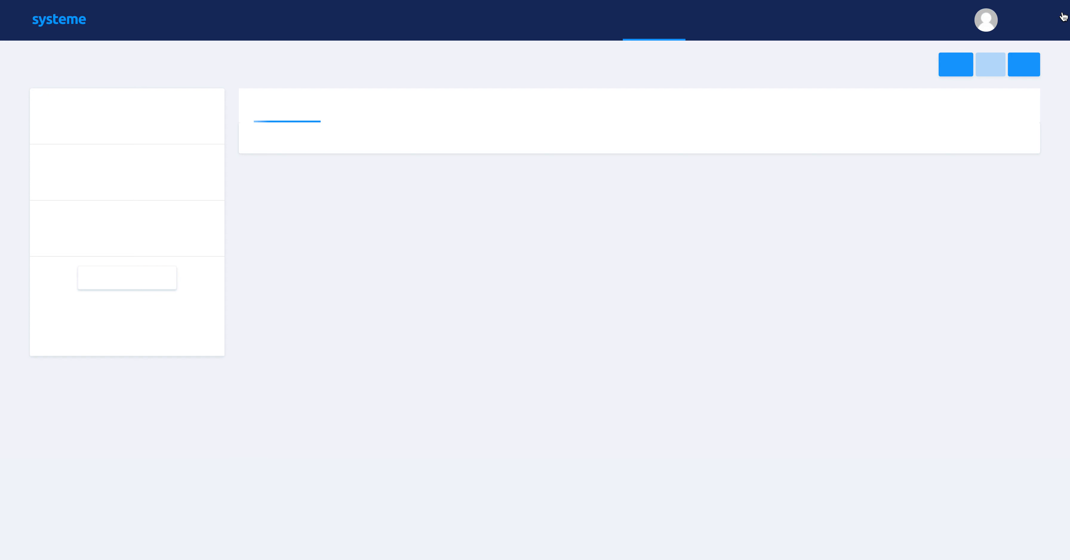
{"action": "left_click", "coordinate": [881, 218]}
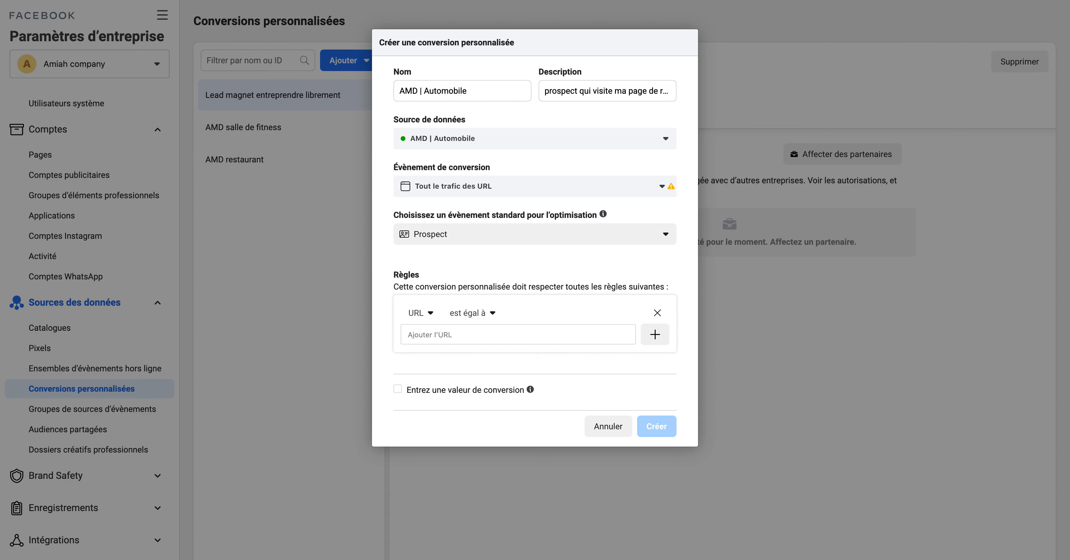
{"action": "left_click", "coordinate": [462, 338]}
{"action": "key", "text": "ctrl+v"}
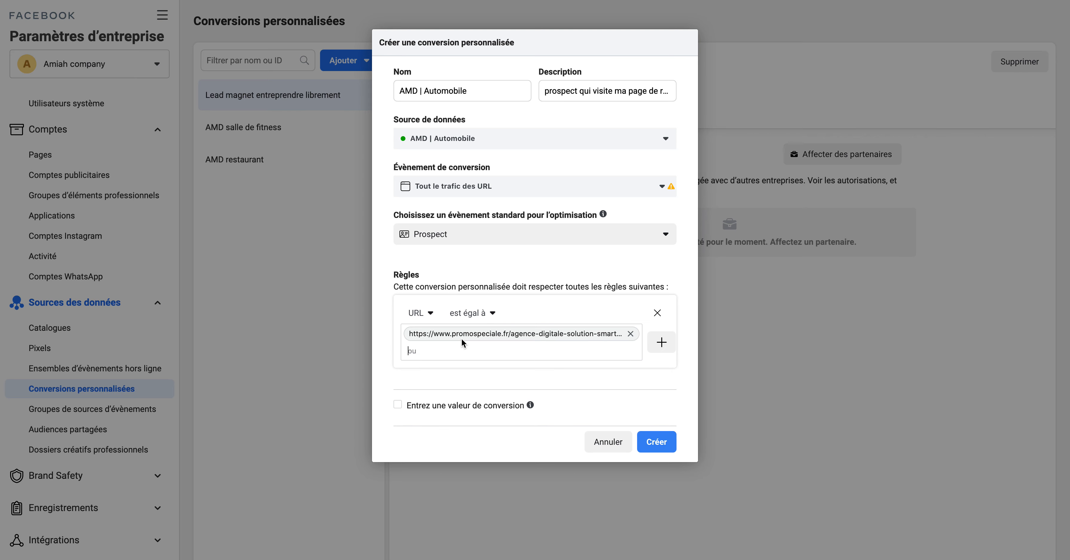
Step: Copy the custom conversion's name, create the conversion and finish the dialog
{"action": "left_click", "coordinate": [437, 91]}
{"action": "triple_click", "coordinate": [437, 92]}
{"action": "key", "text": "super+c"}
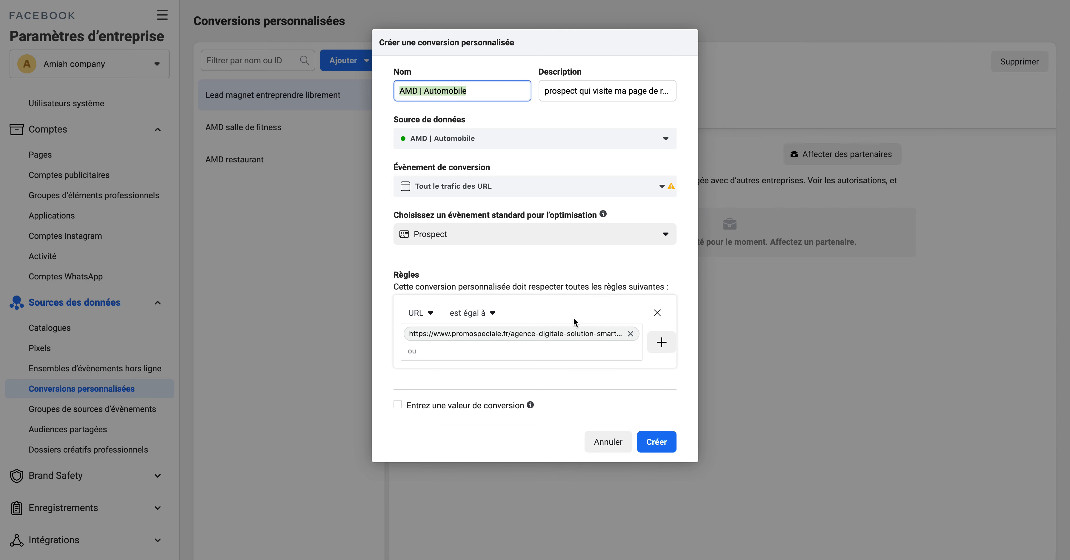
{"action": "left_click", "coordinate": [654, 442]}
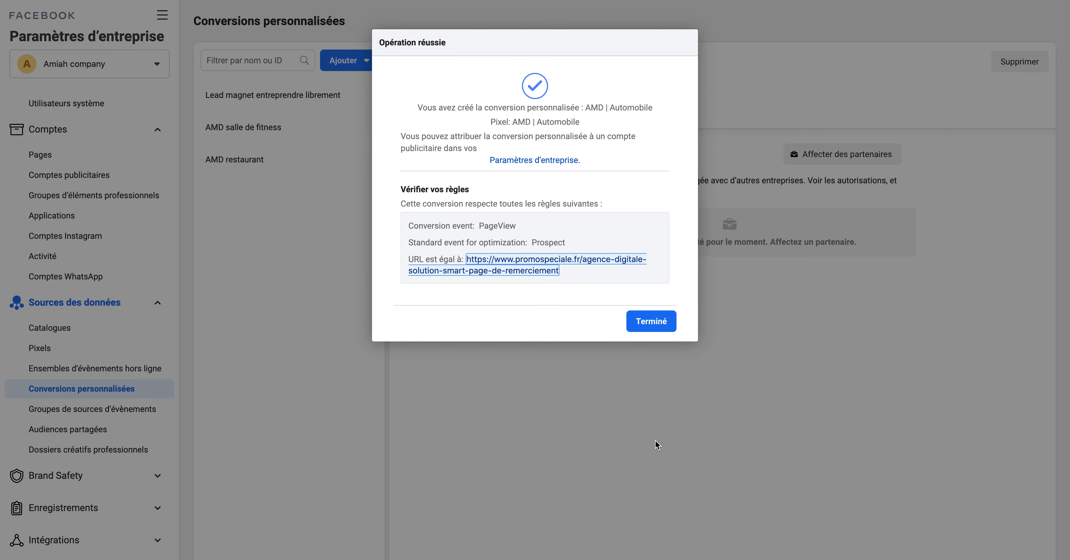
{"action": "left_click", "coordinate": [649, 322]}
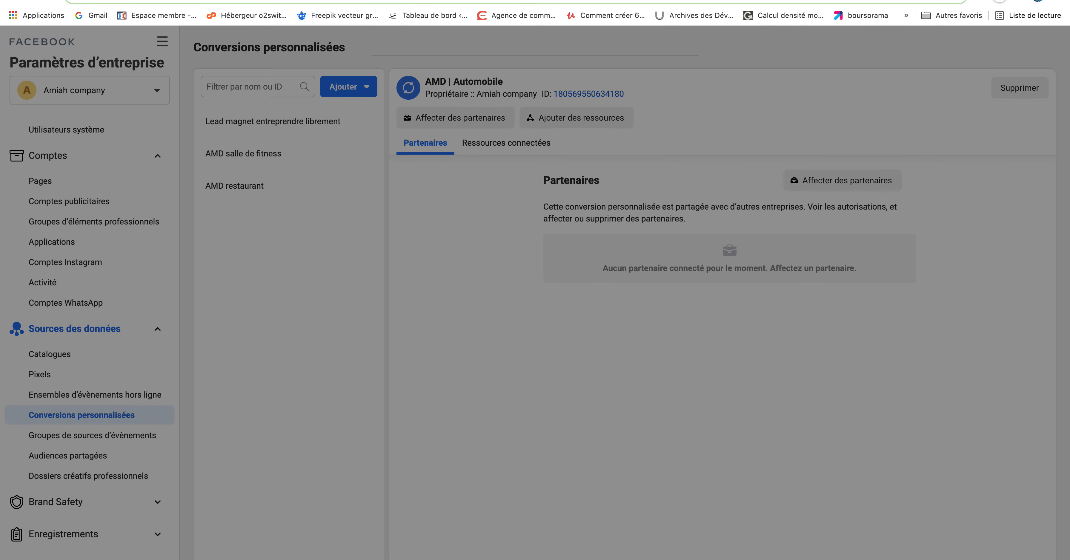
Step: Switch to Notes, replace "AMD restaurant" with 'AMD | Automobile' in the fbq script and select the whole script for copying
{"action": "key", "text": "ctrl+super+f"}
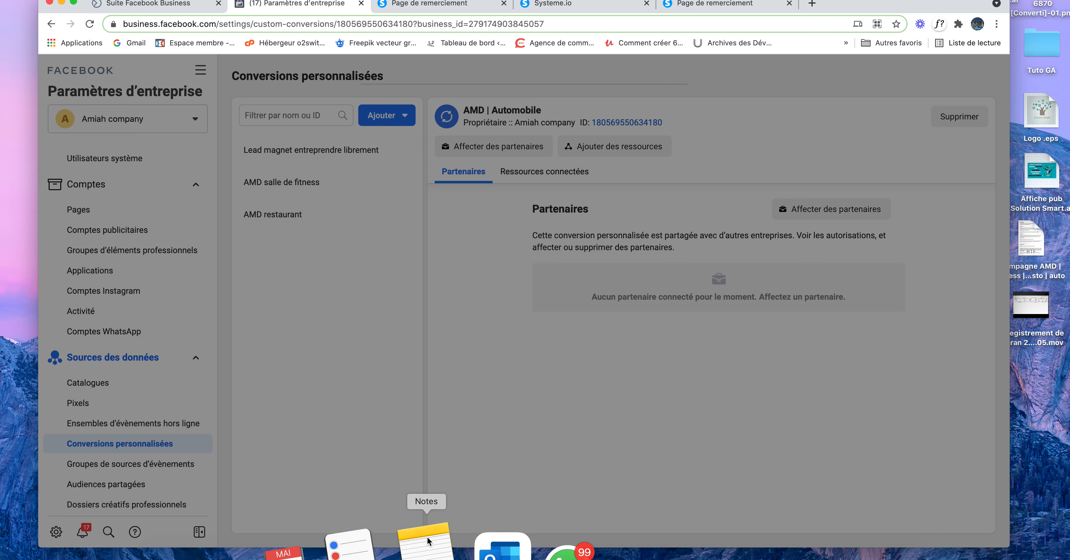
{"action": "left_click", "coordinate": [428, 541]}
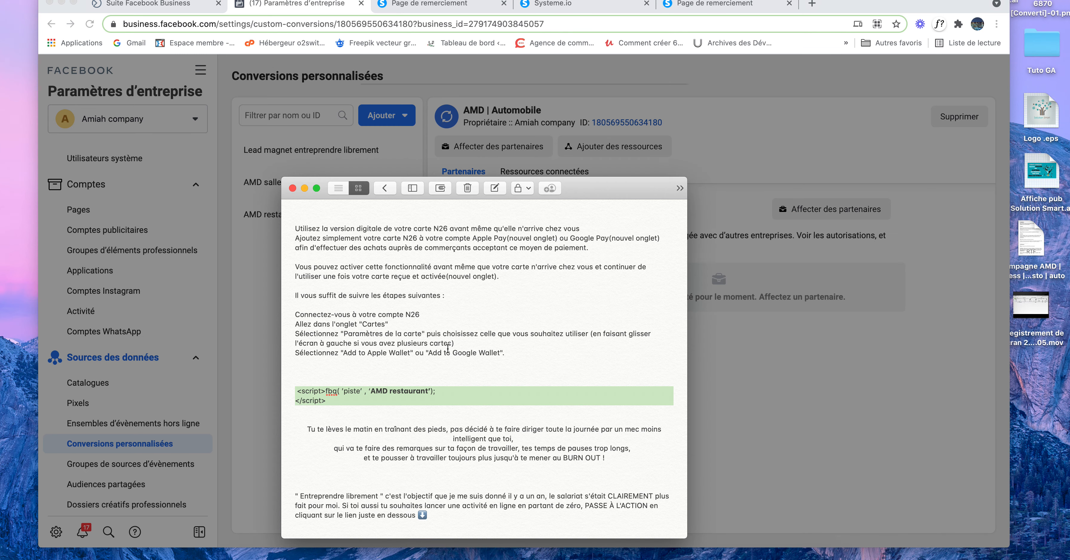
{"action": "left_click", "coordinate": [430, 396]}
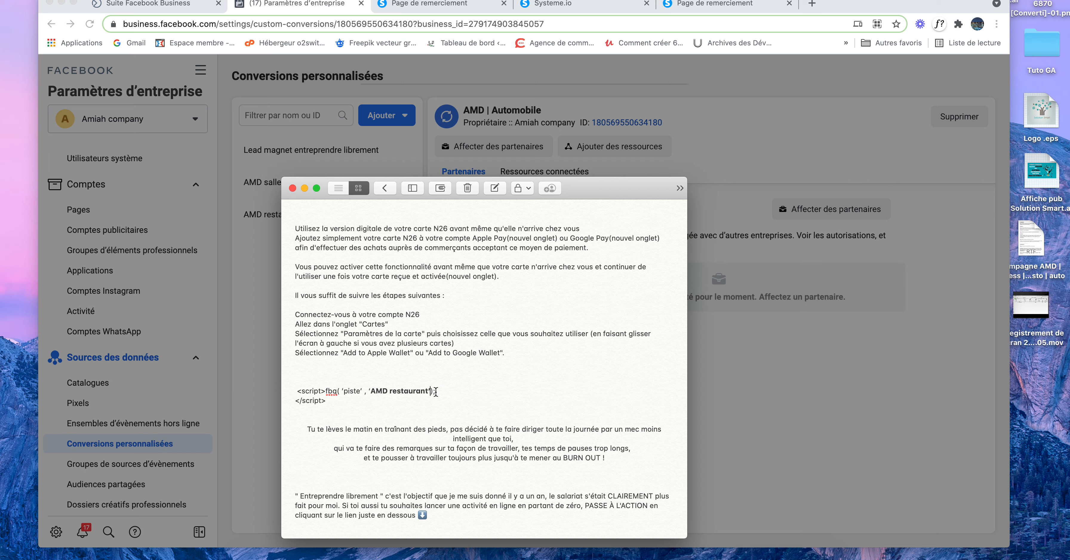
{"action": "left_click_drag", "start_coordinate": [429, 391], "coordinate": [372, 386]}
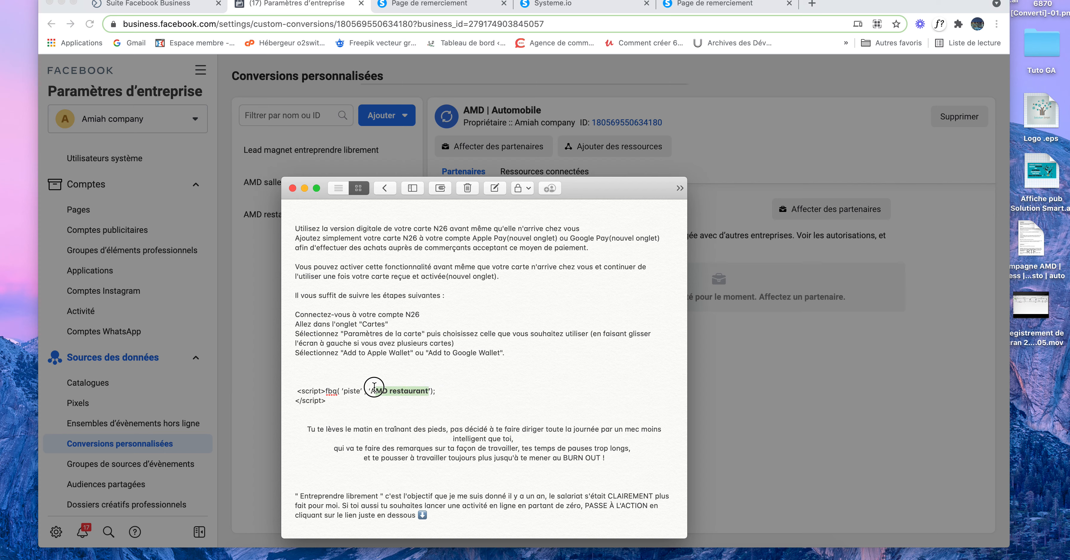
{"action": "key", "text": "BackSpace"}
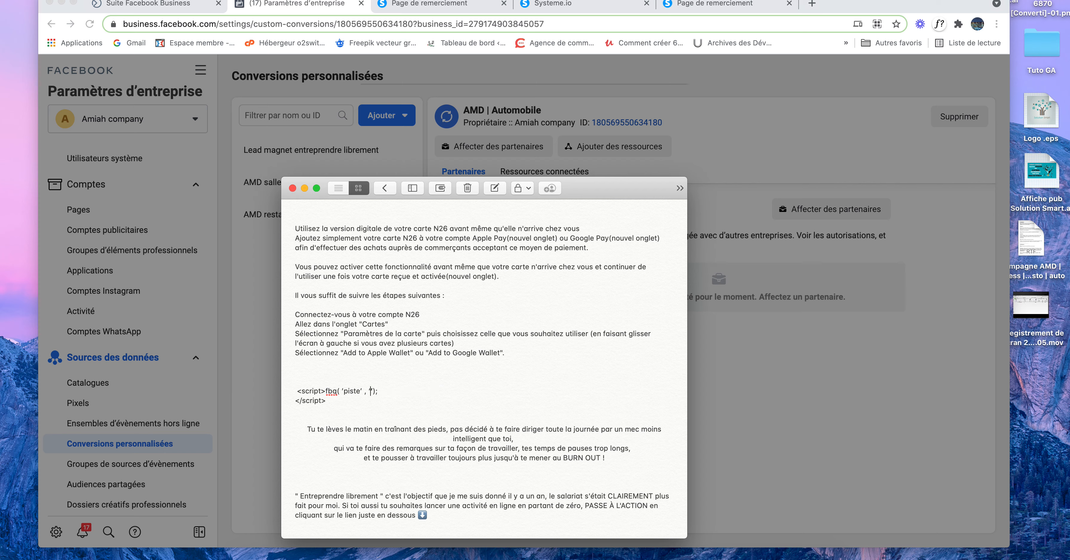
{"action": "key", "text": "super+v"}
{"action": "type", "text": "’"}
{"action": "left_click_drag", "start_coordinate": [333, 401], "coordinate": [298, 389]}
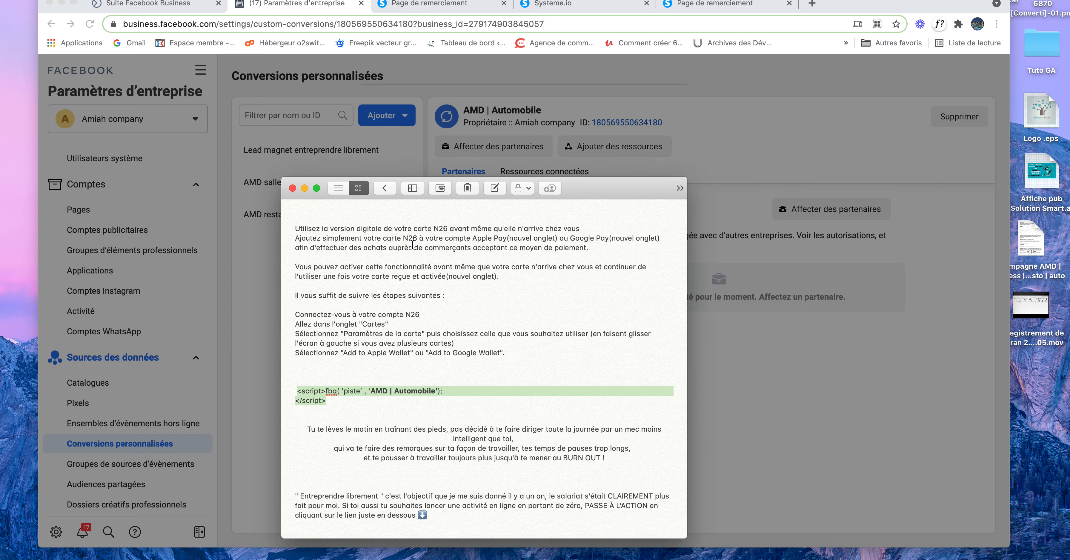
Step: Return to systeme.io, reopen the "Page de remerciement" in the editor and open its footer code for editing
{"action": "left_click", "coordinate": [304, 188]}
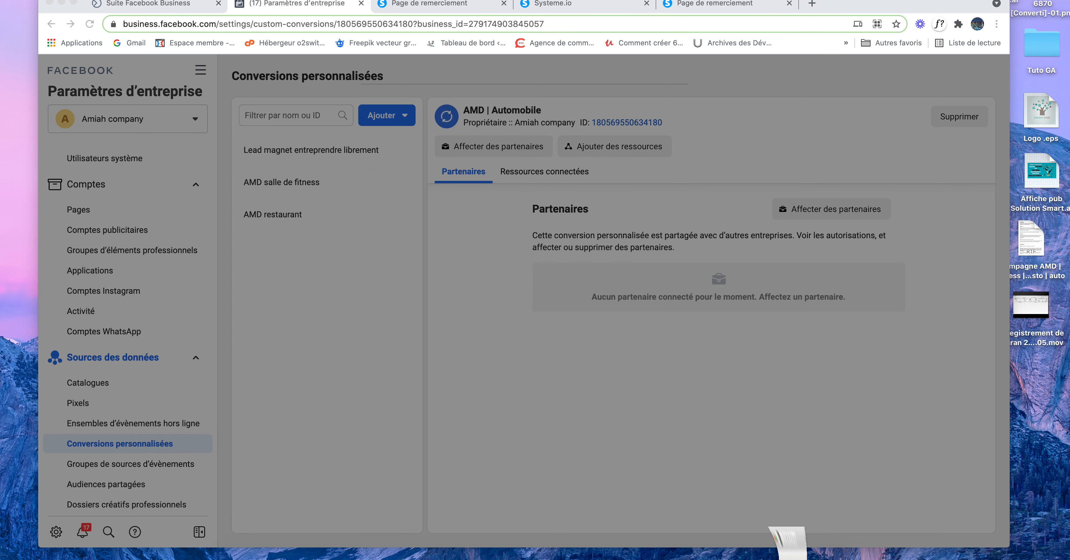
{"action": "left_click", "coordinate": [73, 2]}
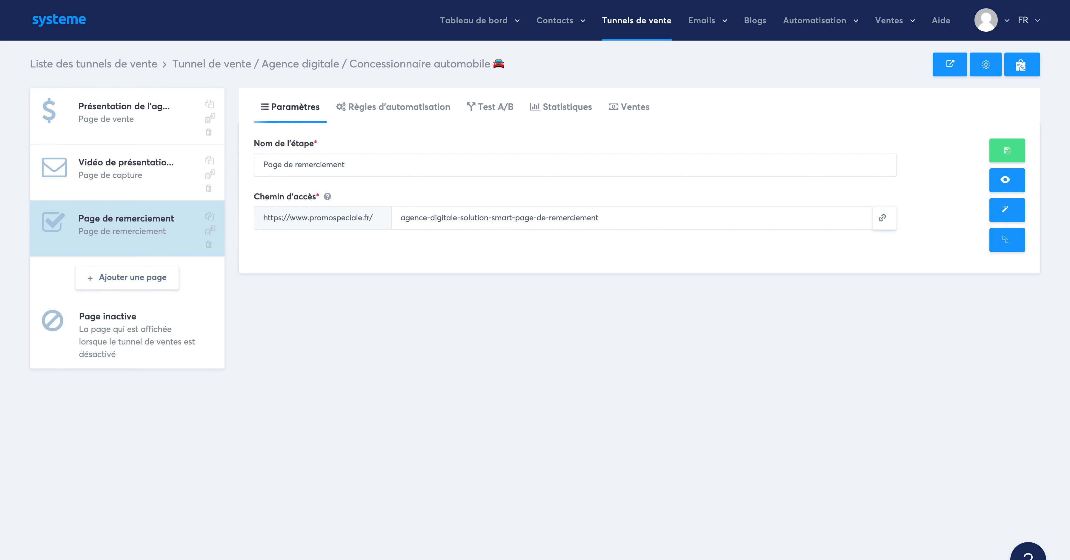
{"action": "left_click", "coordinate": [1007, 211]}
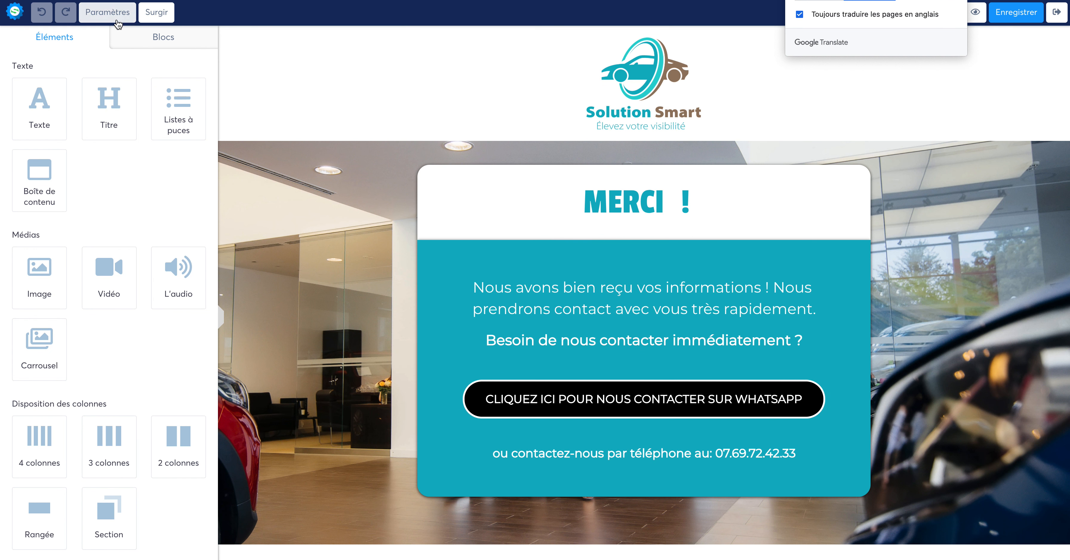
{"action": "left_click", "coordinate": [116, 21]}
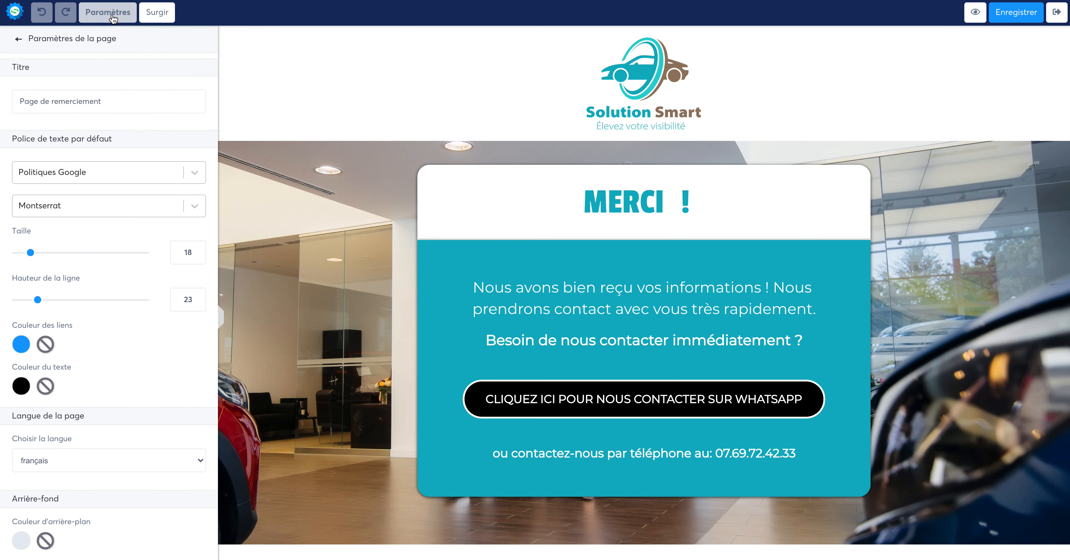
{"action": "scroll", "coordinate": [138, 340], "scroll_direction": "down", "scroll_amount": 7}
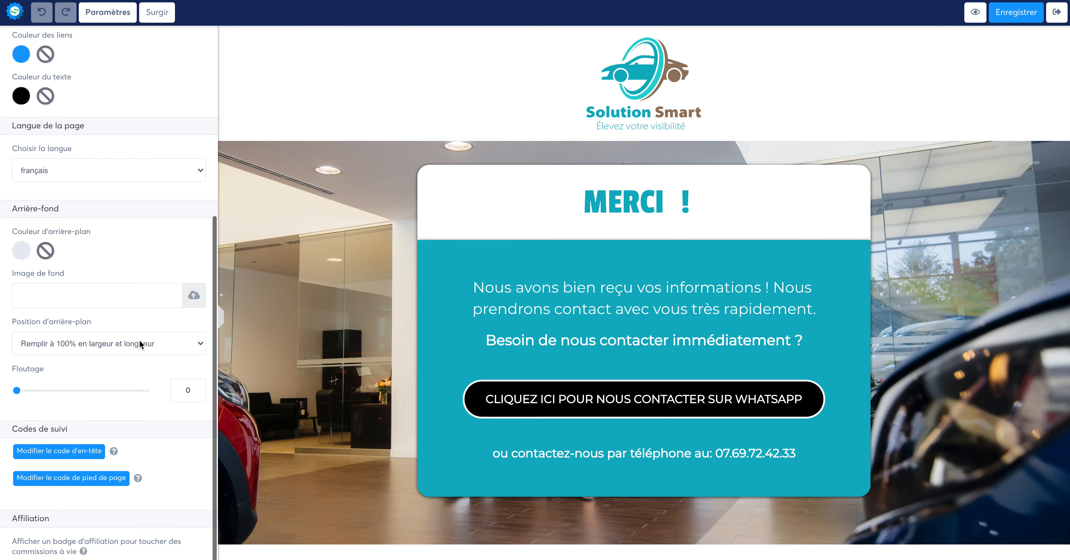
{"action": "left_click", "coordinate": [83, 478]}
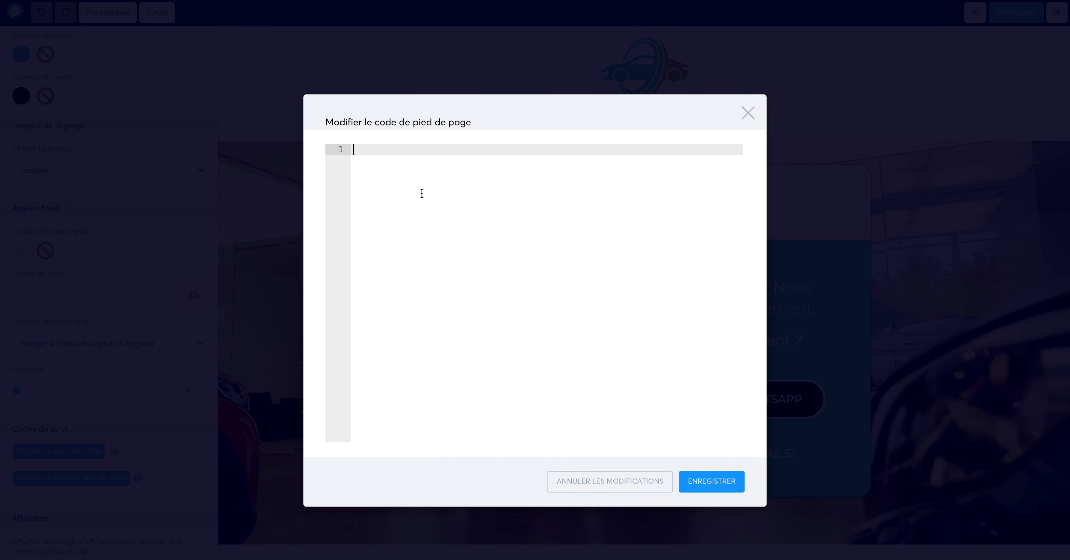
Step: Insert the fbq script with 'piste' and 'AMD | Automobile' as the thank-you page's footer code, save the page and exit the editor
{"action": "type", "text": "< script > fbq (  'piste'  ,  'AMD | Automobile' ) ; </ script >"}
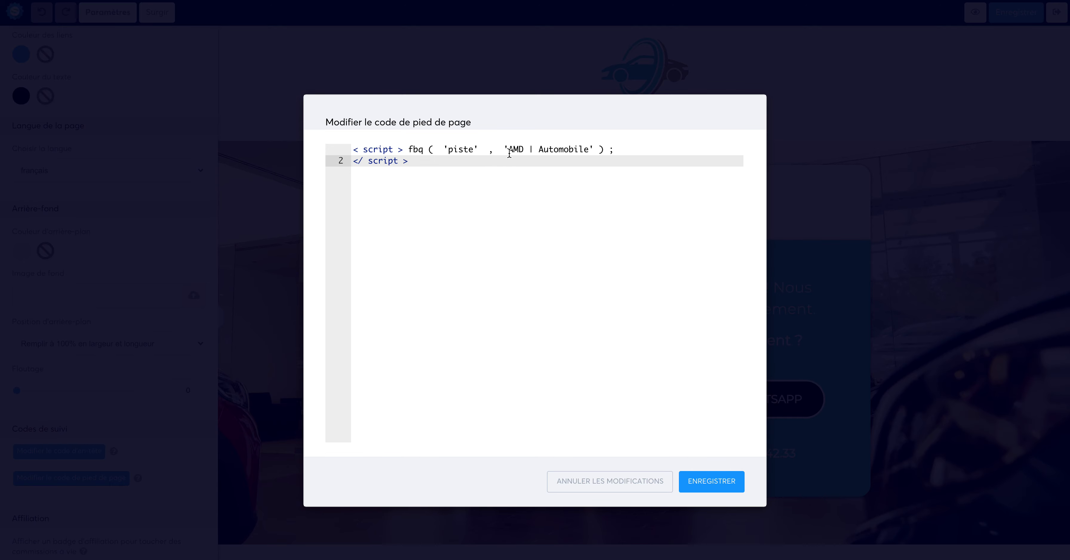
{"action": "left_click_drag", "start_coordinate": [507, 150], "coordinate": [588, 153]}
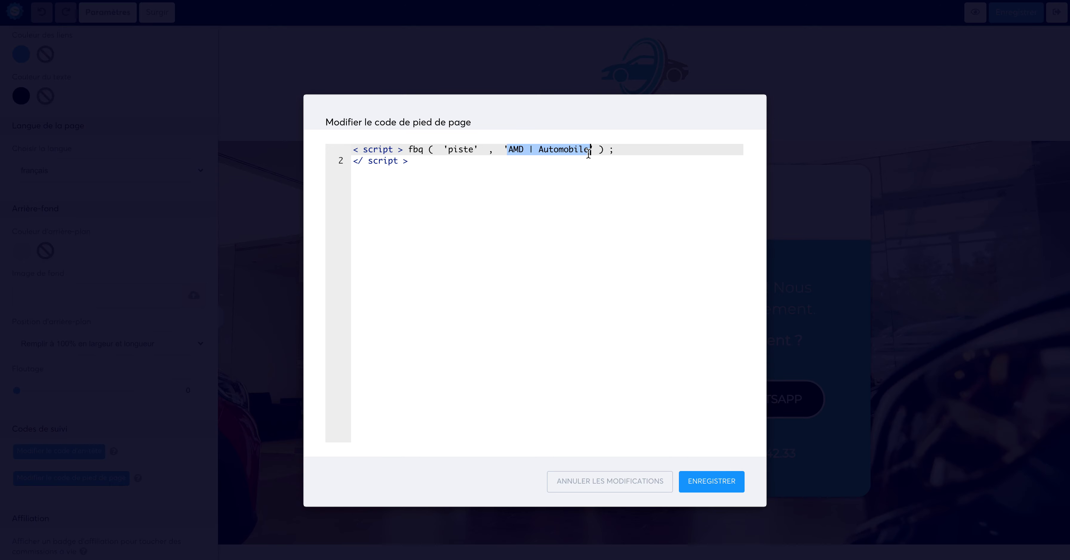
{"action": "left_click", "coordinate": [584, 240]}
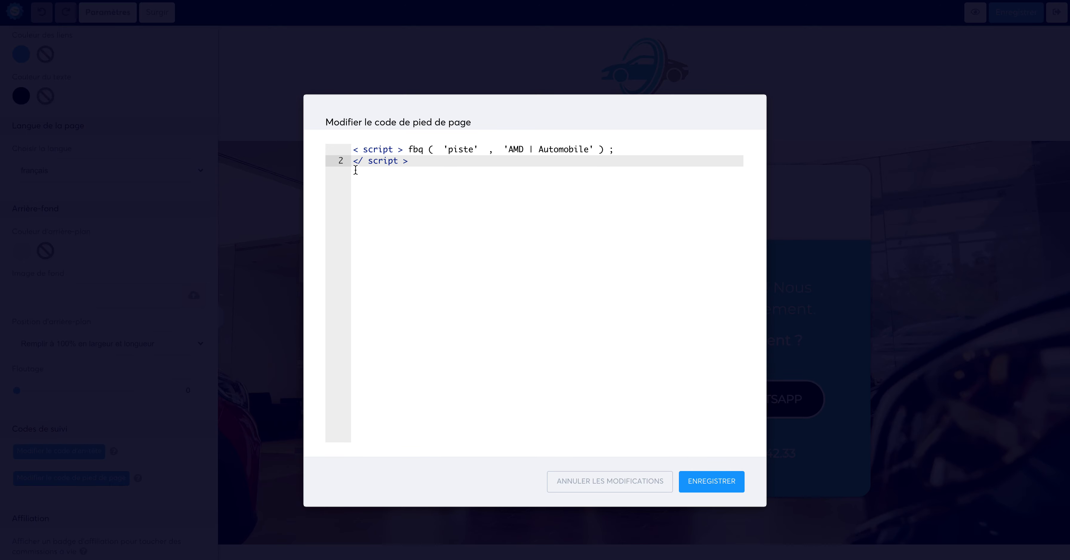
{"action": "left_click", "coordinate": [712, 487]}
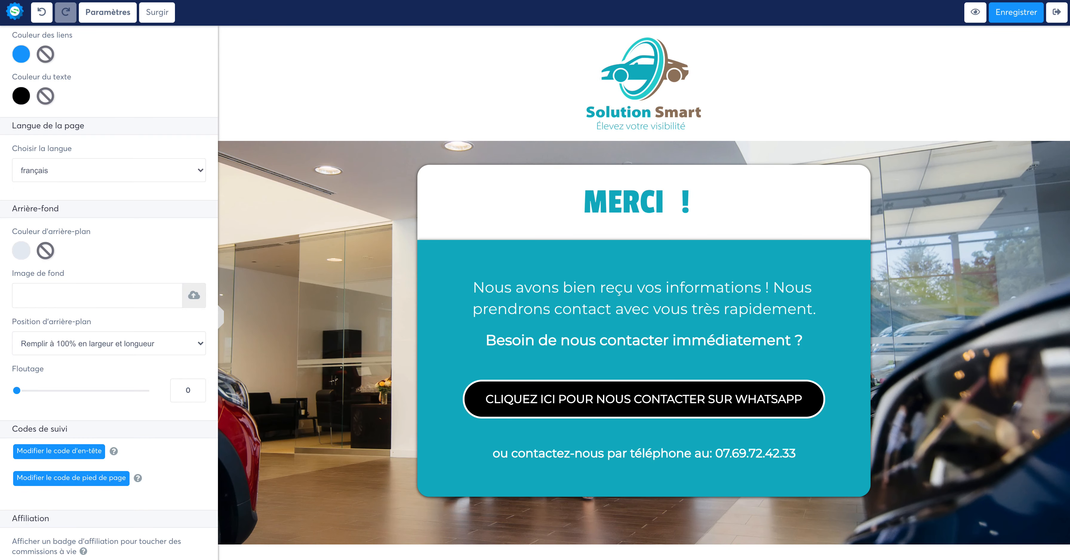
{"action": "left_click", "coordinate": [1012, 14]}
{"action": "left_click", "coordinate": [1056, 12]}
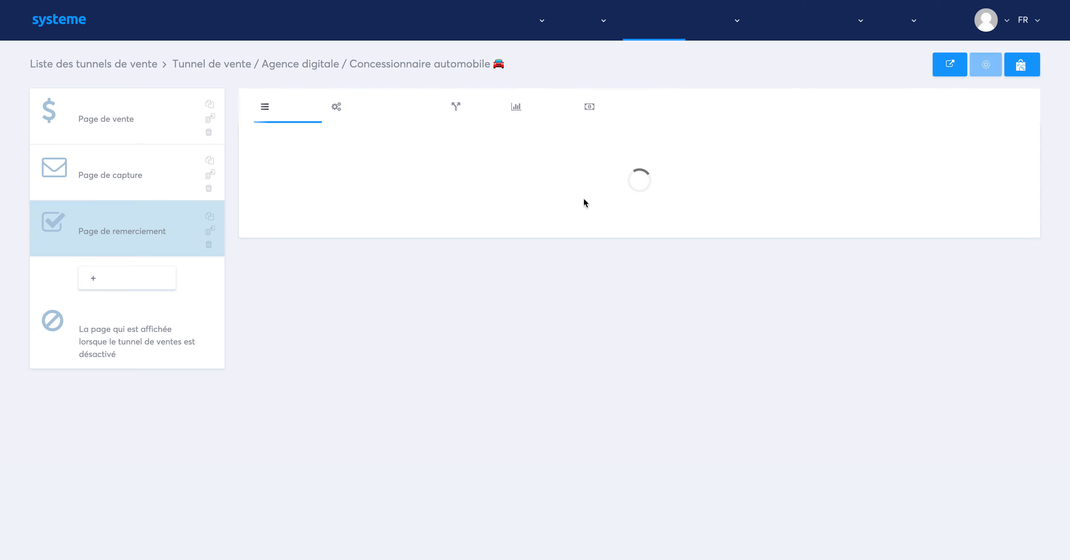
{"action": "left_click", "coordinate": [884, 217]}
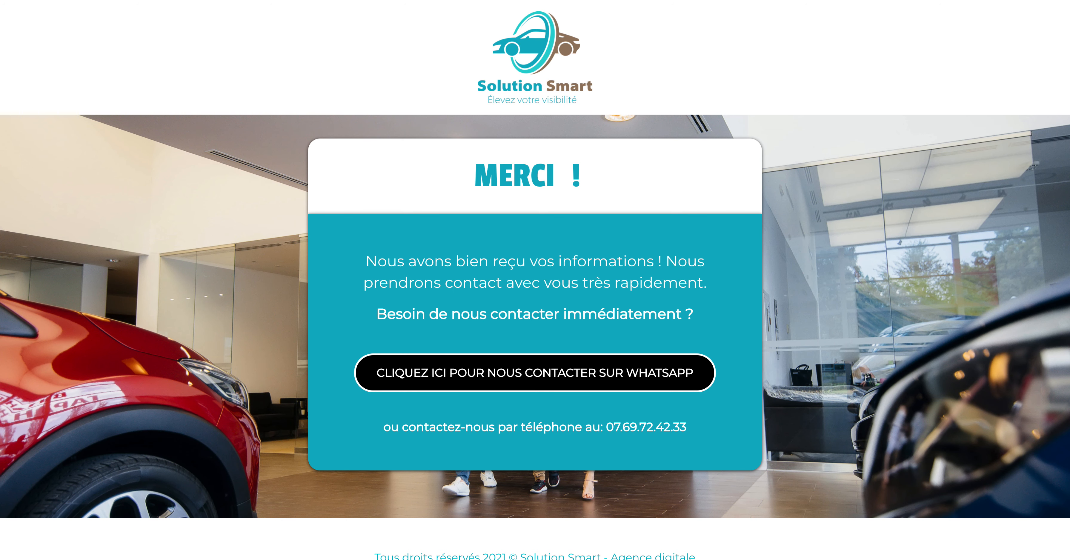
{"action": "type", "text": "https://www.promospeciale.fr/agence-digitale-solution-smart-page-de-remerciement"}
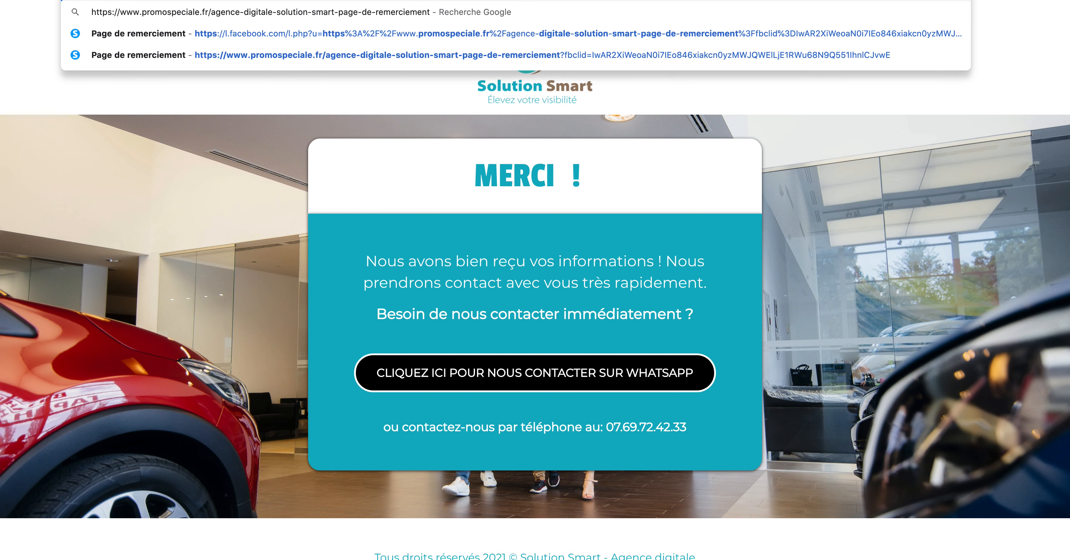
{"action": "key", "text": "Return"}
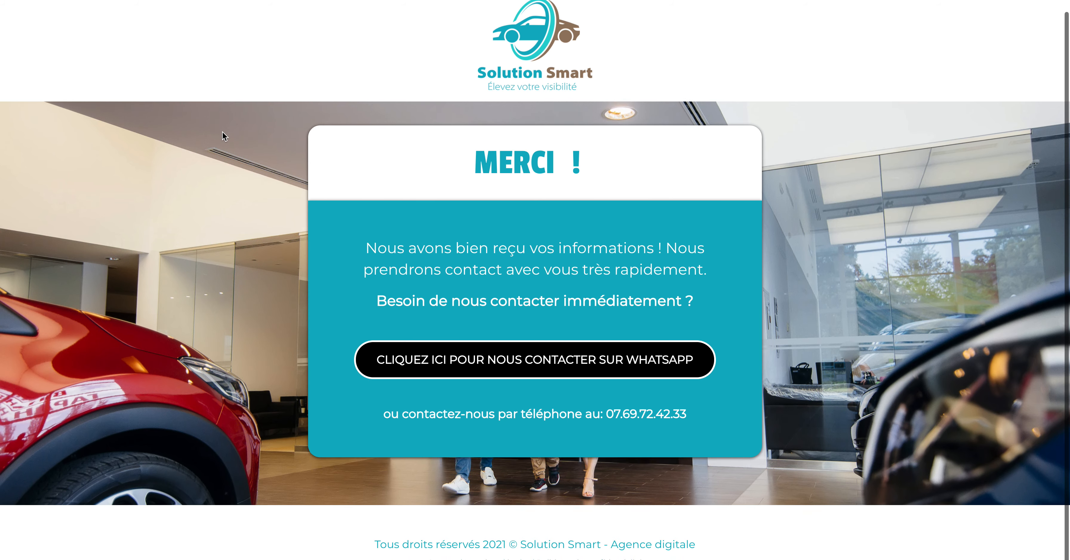
{"action": "scroll", "coordinate": [222, 132], "scroll_direction": "down", "scroll_amount": 1}
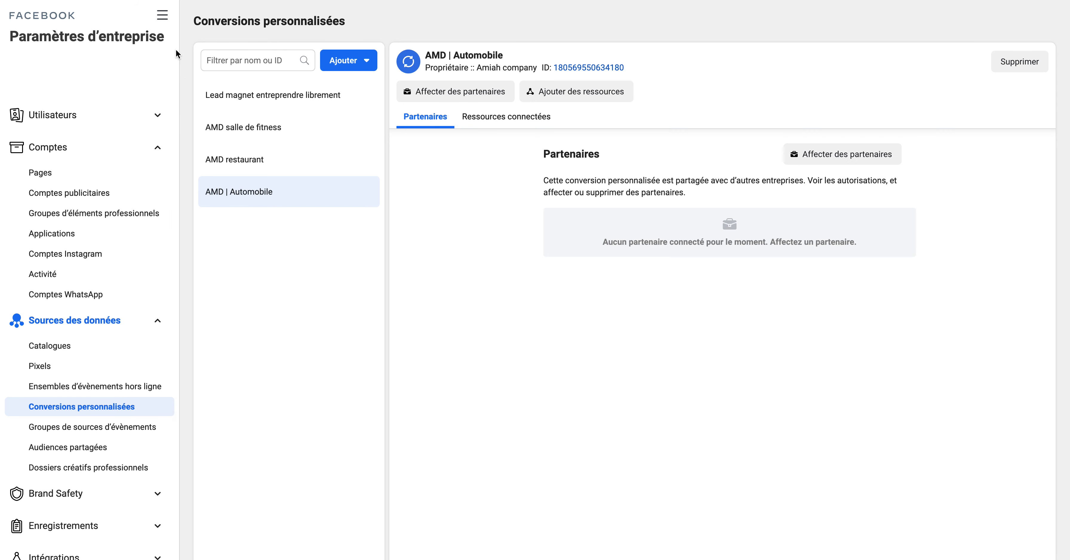
Step: Switch to Facebook's business settings, open the Events Manager and dismiss the aggregated event measurement introduction
{"action": "left_click", "coordinate": [162, 14]}
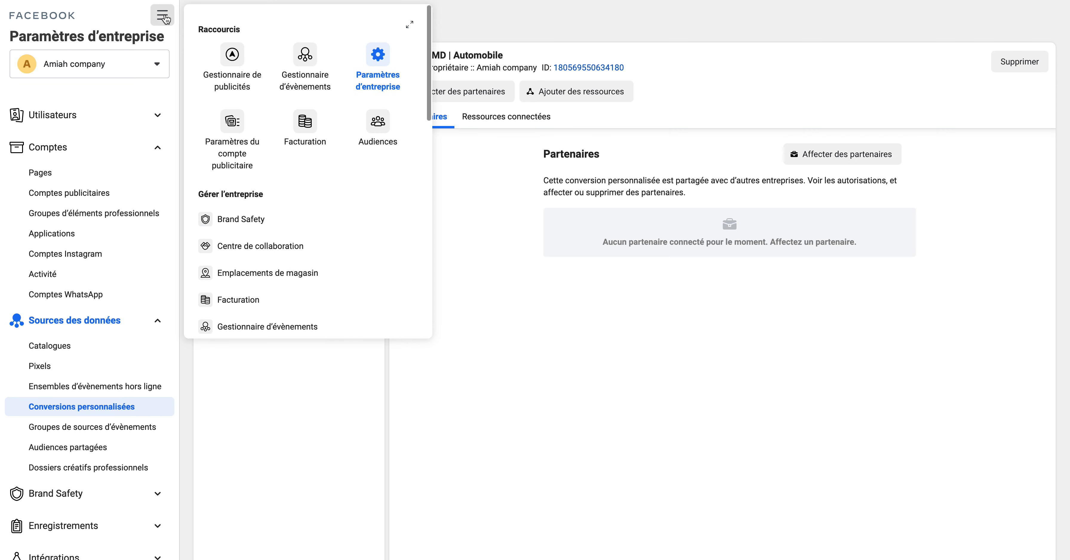
{"action": "left_click", "coordinate": [314, 83]}
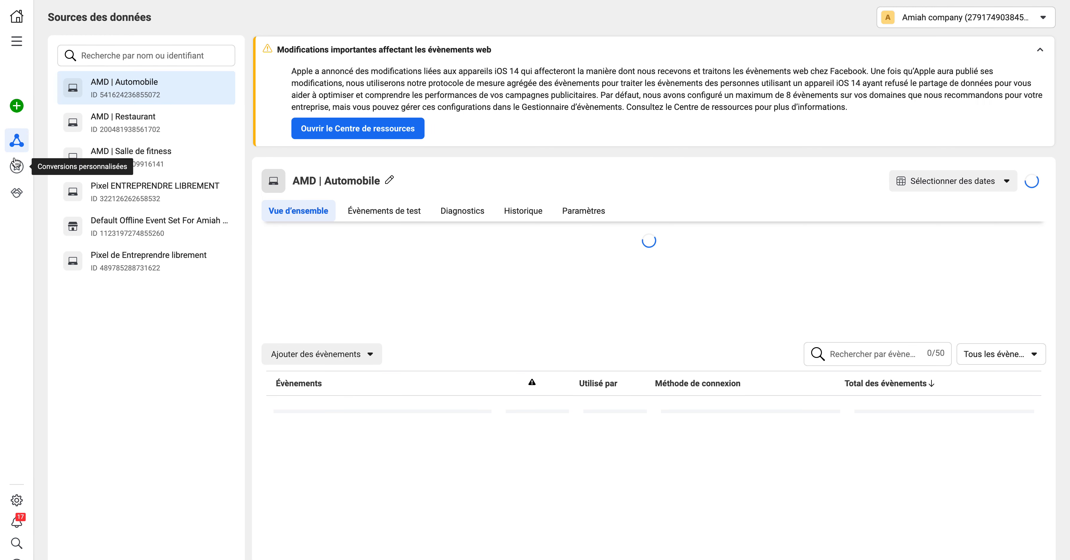
{"action": "mouse_move", "coordinate": [20, 157]}
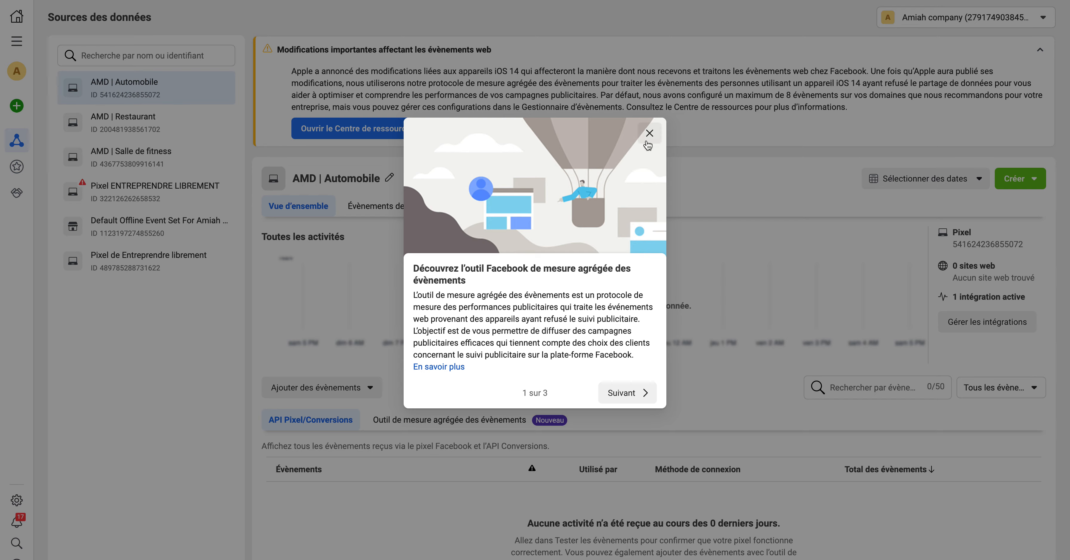
{"action": "left_click", "coordinate": [647, 138]}
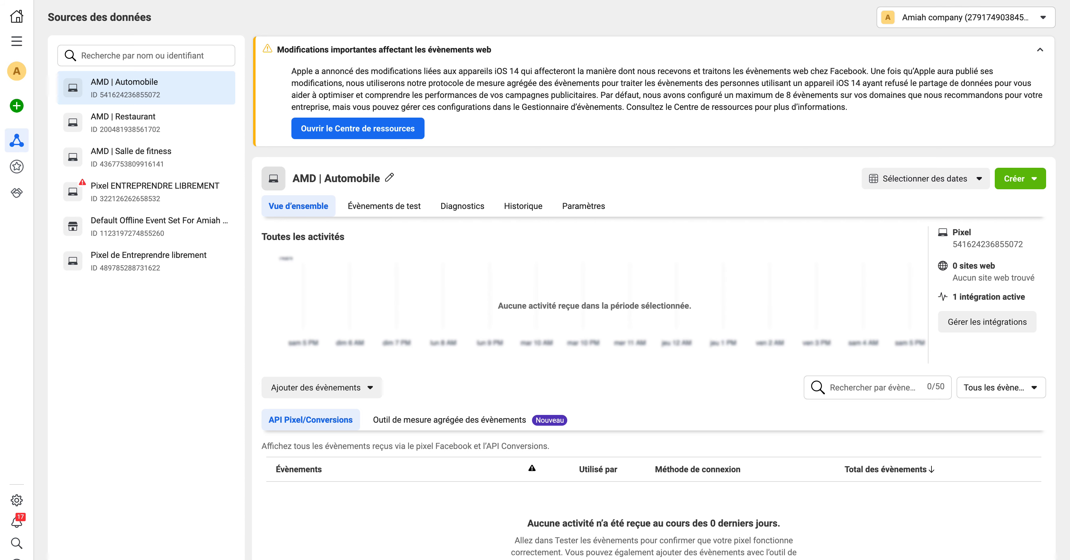
Step: Return to the business settings and connect the "Entreprendre librement" ad account to the "AMD | Automobile" pixel
{"action": "left_click", "coordinate": [17, 41]}
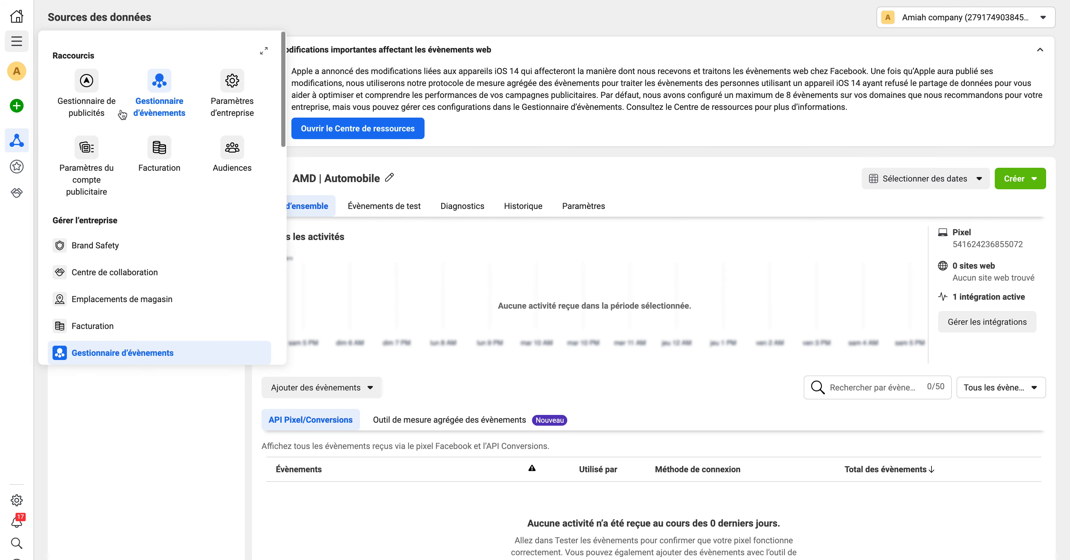
{"action": "left_click", "coordinate": [234, 112]}
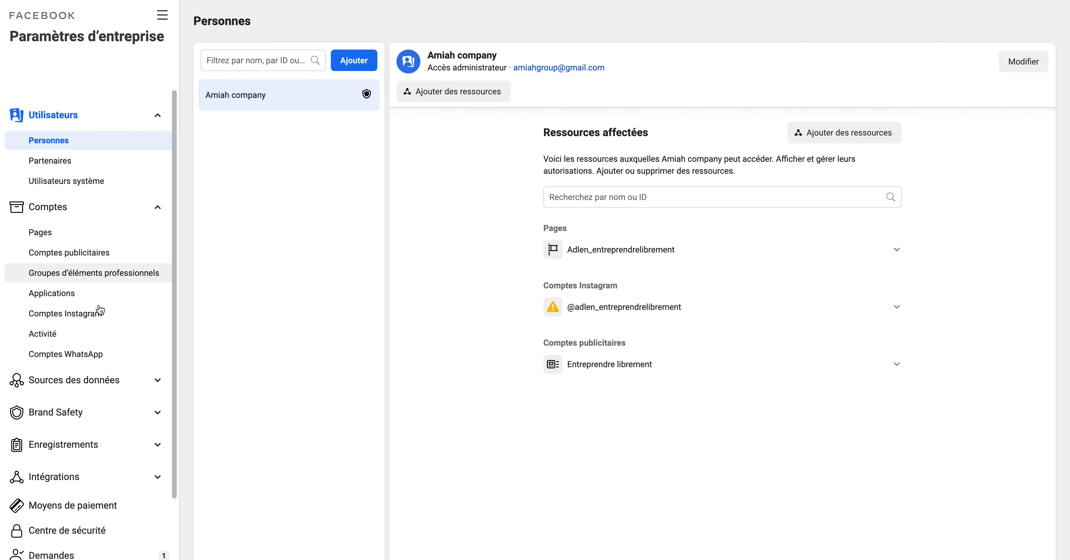
{"action": "left_click", "coordinate": [124, 389]}
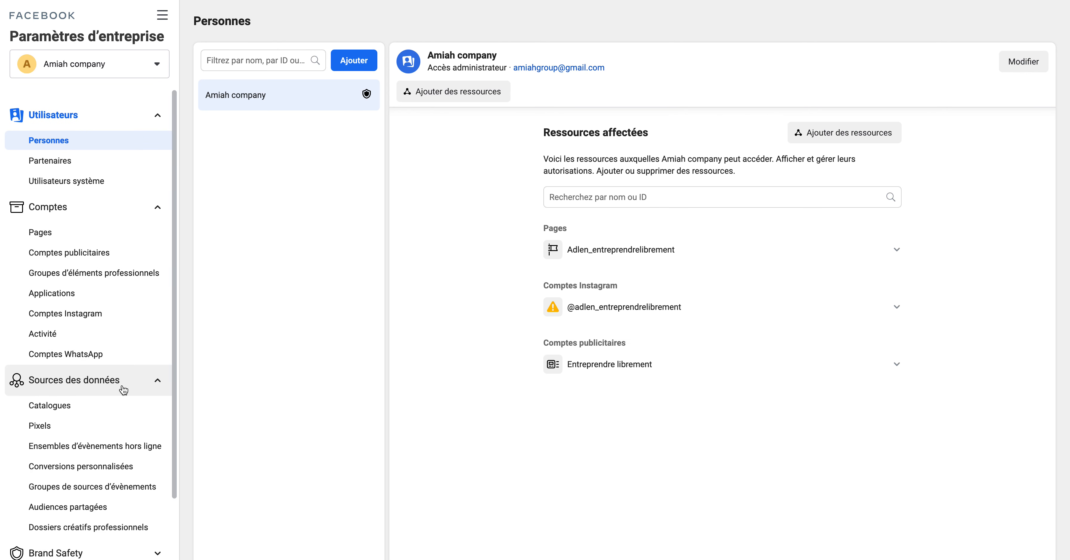
{"action": "left_click", "coordinate": [51, 429]}
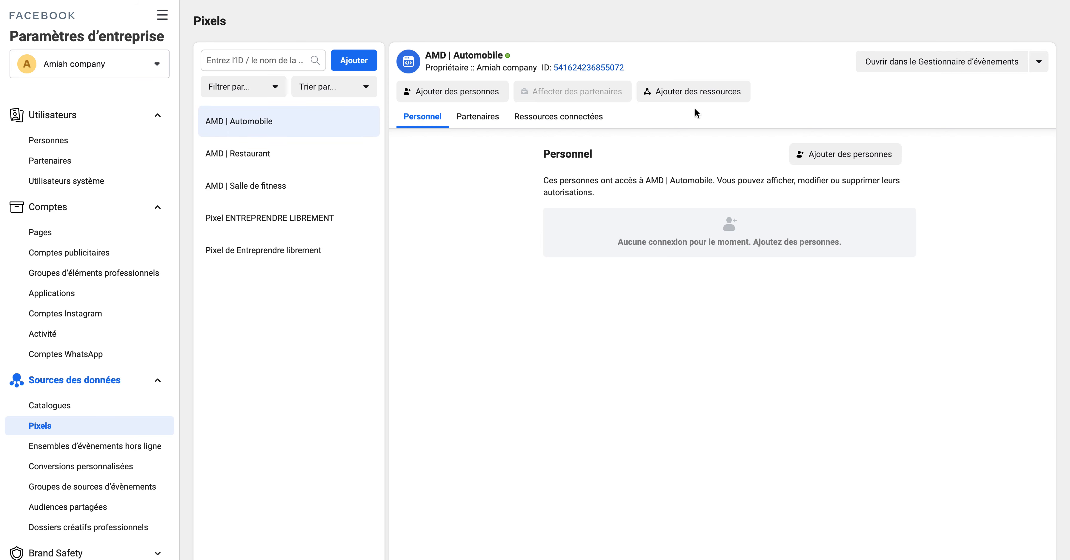
{"action": "left_click", "coordinate": [725, 98]}
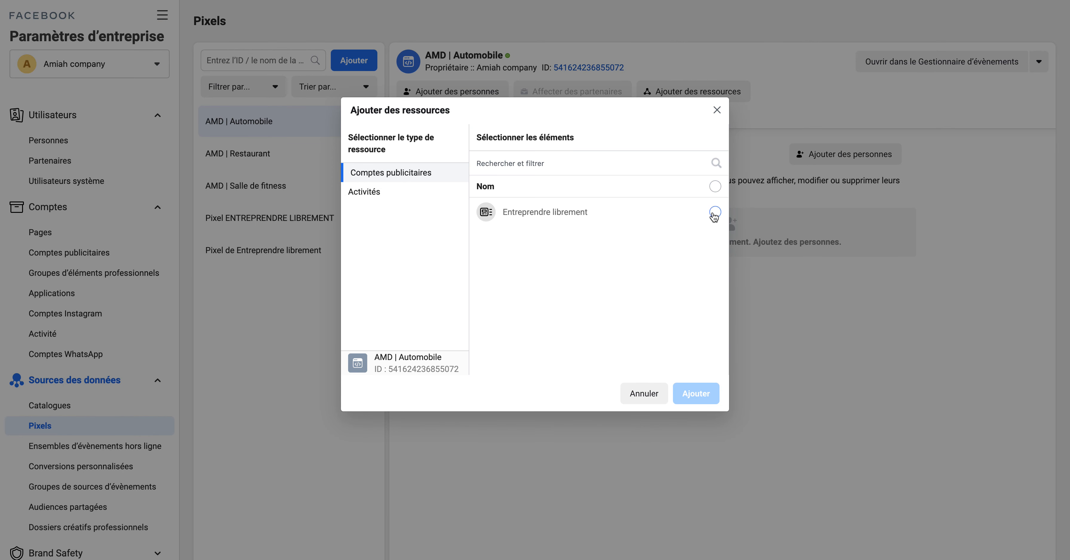
{"action": "left_click", "coordinate": [714, 213]}
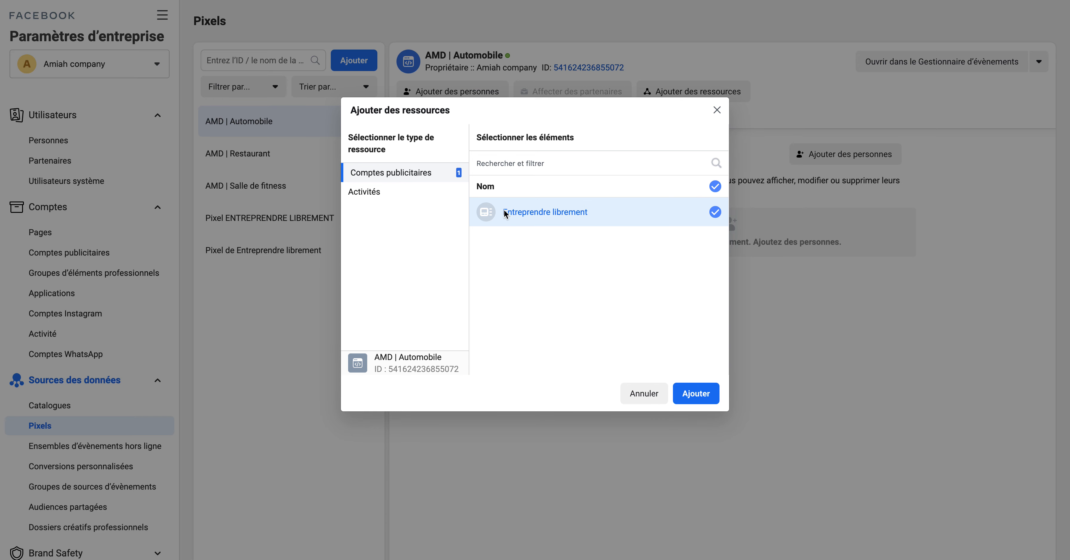
{"action": "left_click", "coordinate": [704, 396]}
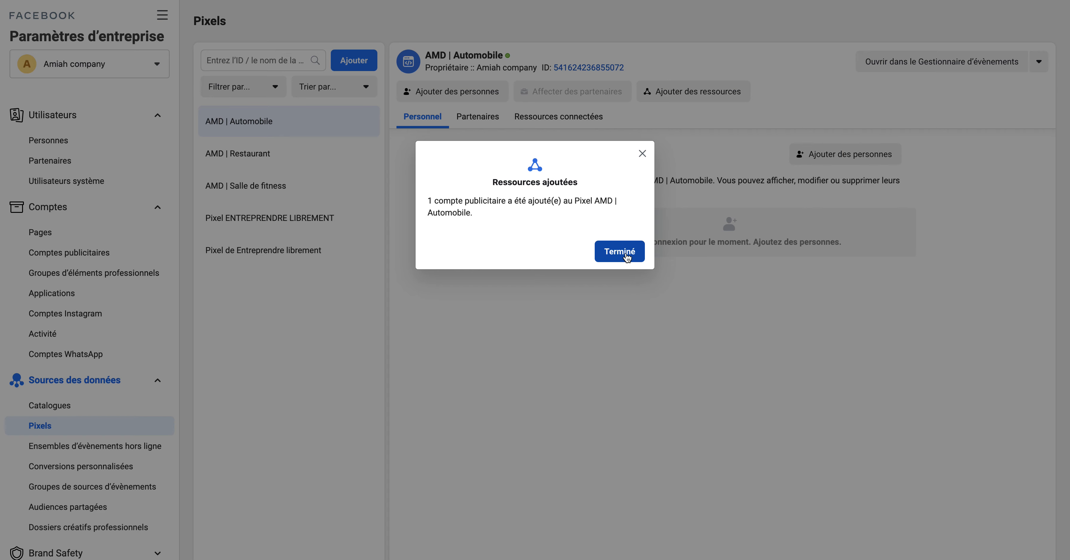
{"action": "left_click", "coordinate": [623, 257]}
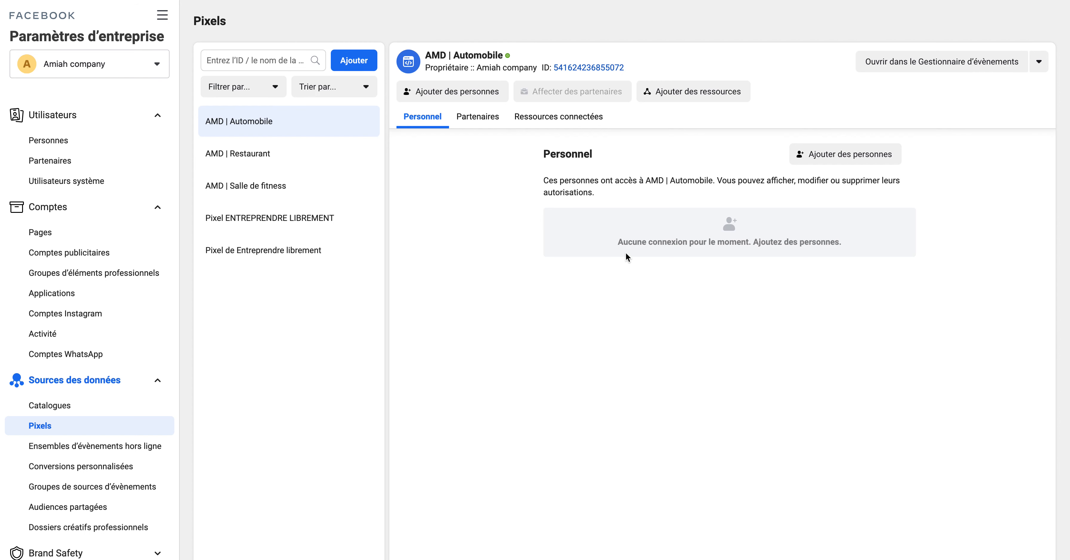
Step: Connect the "Entreprendre librement" ad account to the "AMD | Automobile" custom conversion
{"action": "left_click", "coordinate": [69, 473]}
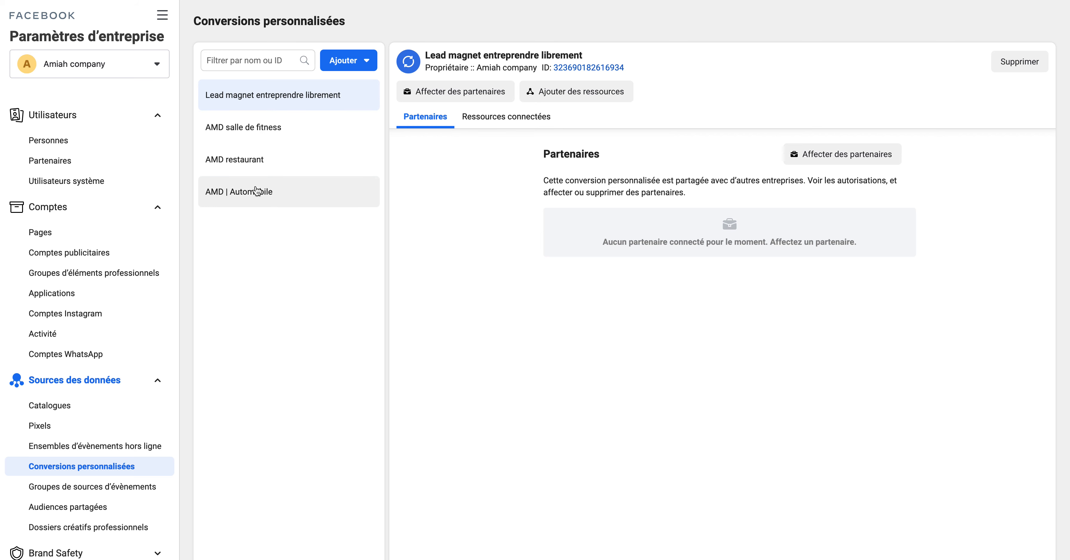
{"action": "left_click", "coordinate": [253, 199]}
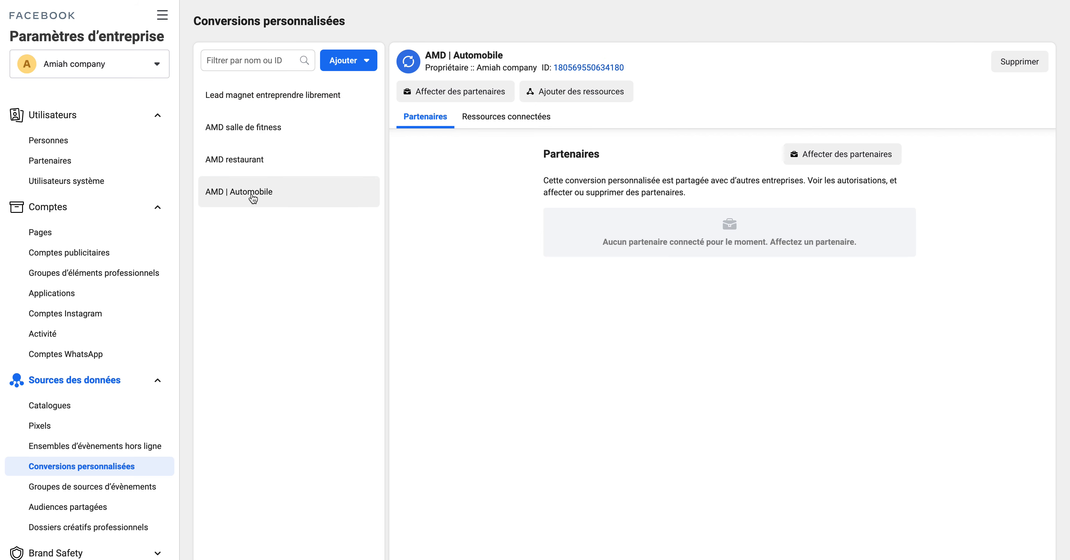
{"action": "left_click", "coordinate": [573, 92]}
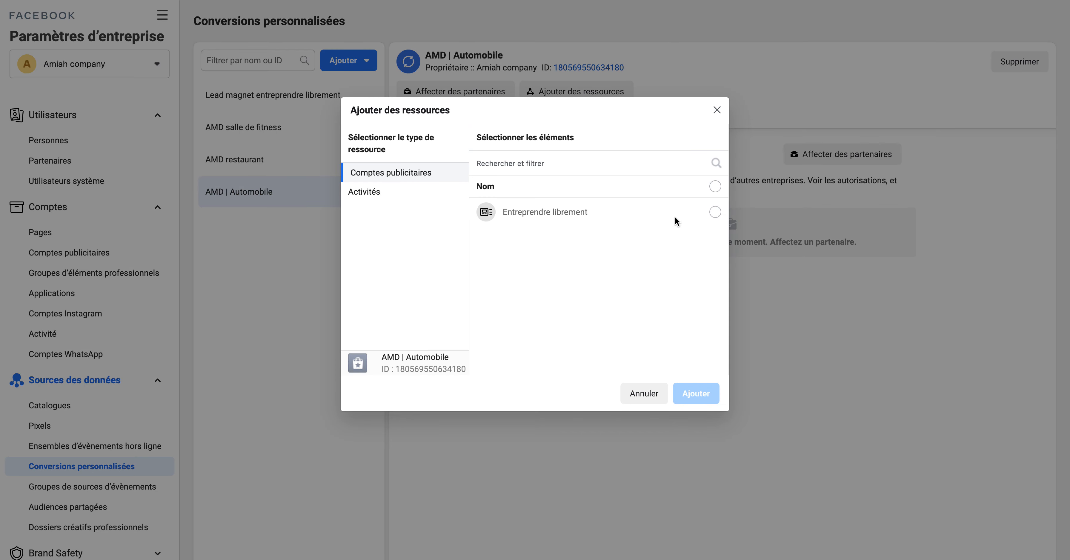
{"action": "left_click", "coordinate": [715, 213]}
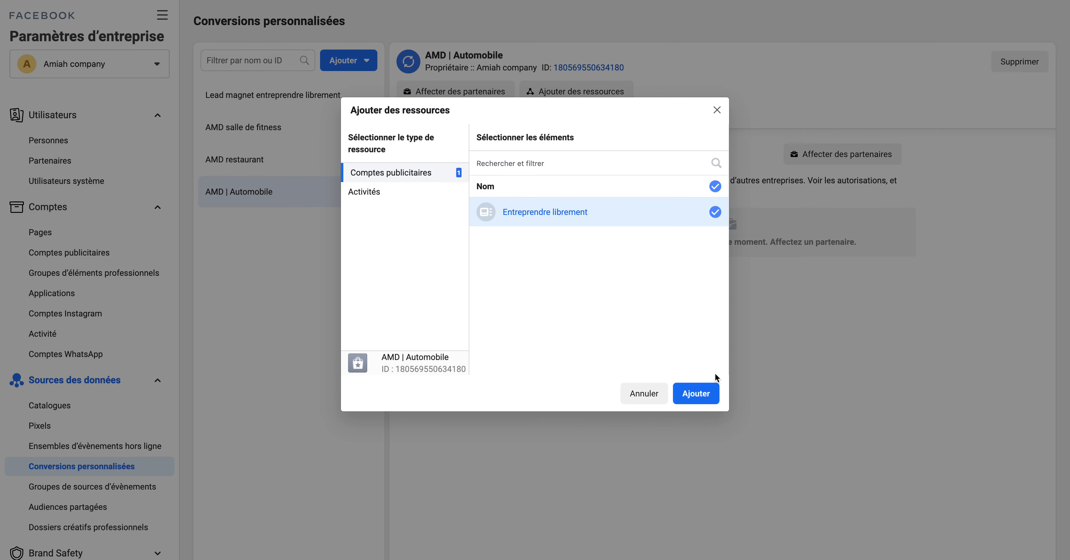
{"action": "left_click", "coordinate": [702, 396]}
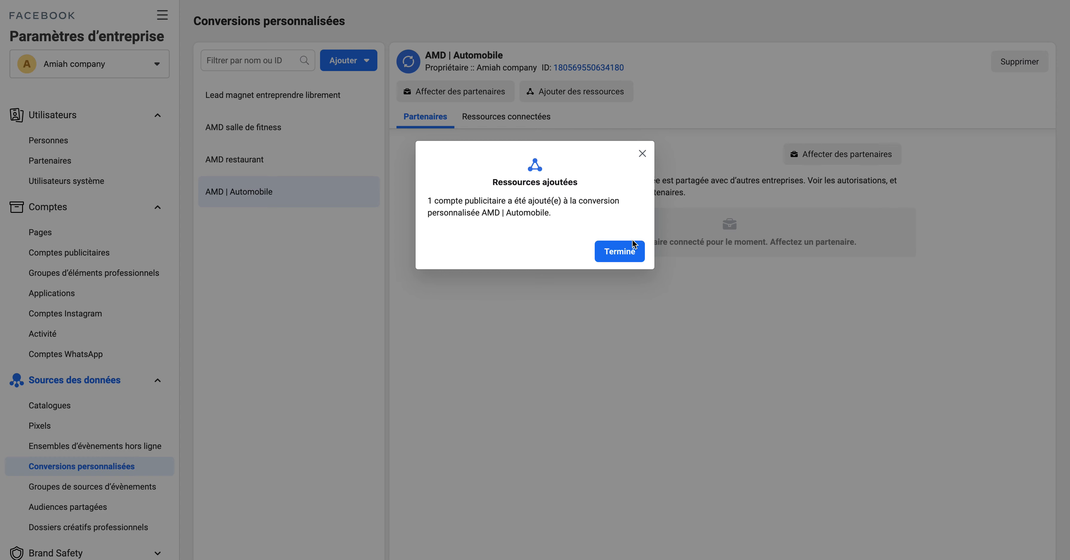
{"action": "left_click", "coordinate": [633, 248]}
Step: Connect the "Entreprendre librement" ad account to the "AMD restaurant" custom conversion
{"action": "left_click", "coordinate": [258, 160]}
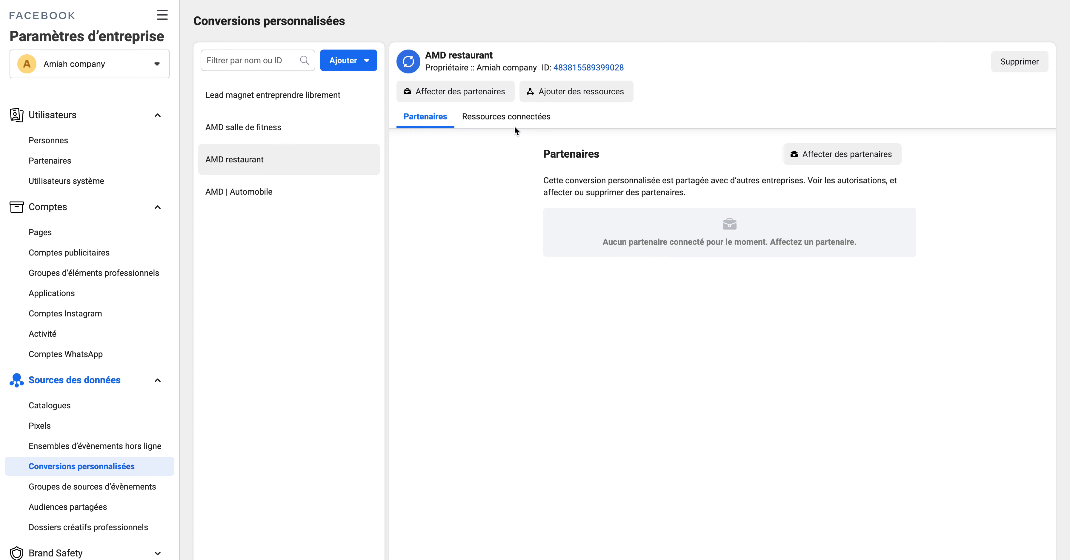
{"action": "left_click", "coordinate": [619, 91]}
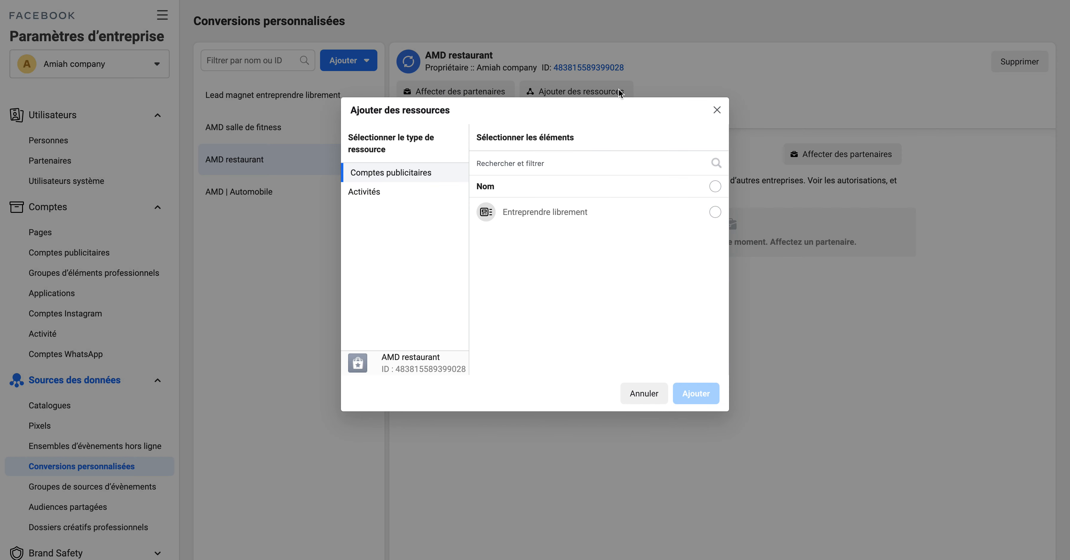
{"action": "left_click", "coordinate": [714, 213]}
{"action": "left_click", "coordinate": [693, 393]}
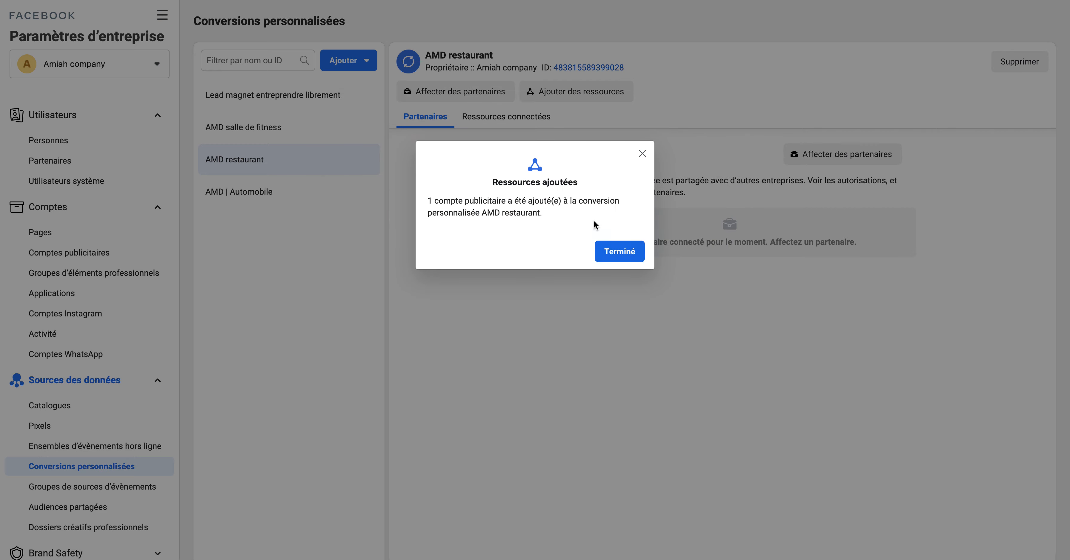
{"action": "left_click", "coordinate": [619, 252]}
Step: Connect the "Entreprendre librement" ad account to the "AMD salle de fitness" custom conversion
{"action": "left_click", "coordinate": [270, 126]}
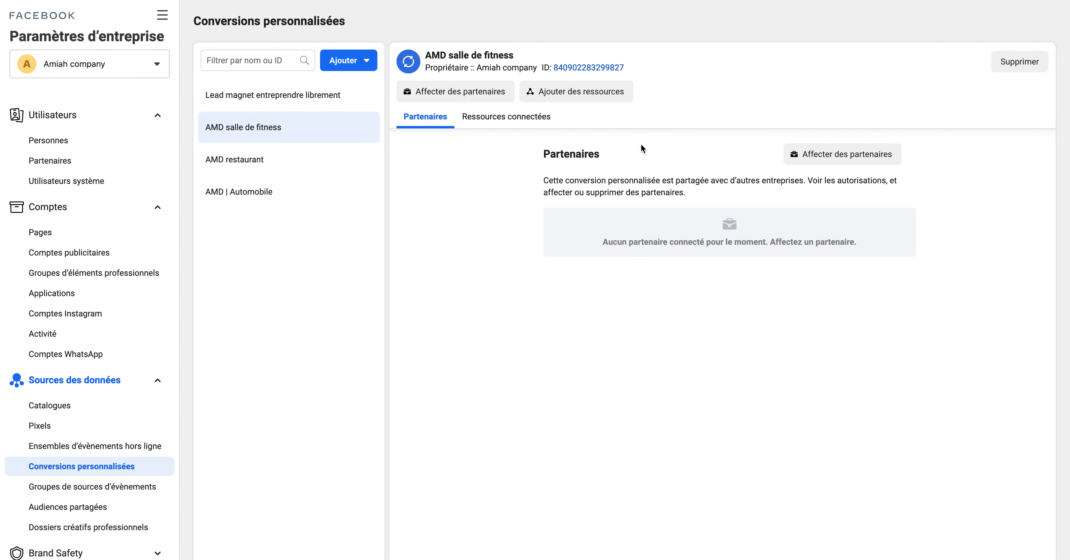
{"action": "left_click", "coordinate": [610, 93]}
{"action": "left_click", "coordinate": [714, 212]}
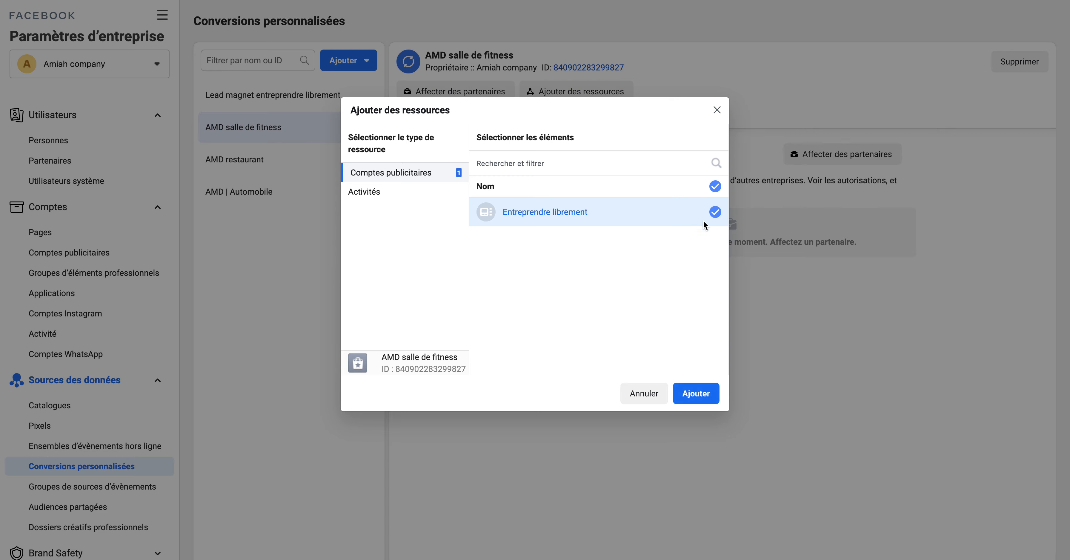
{"action": "left_click", "coordinate": [694, 393]}
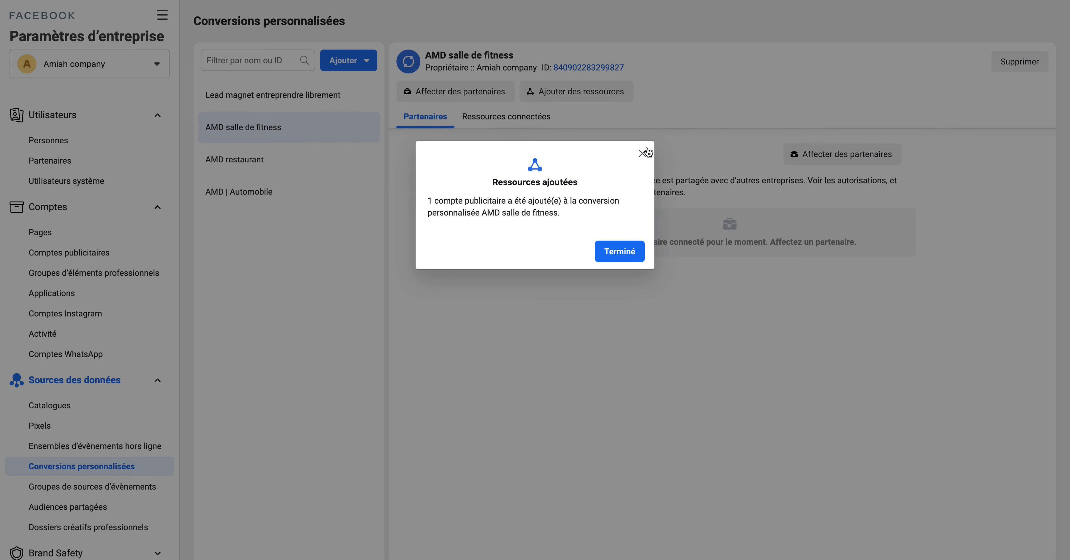
{"action": "left_click", "coordinate": [619, 251]}
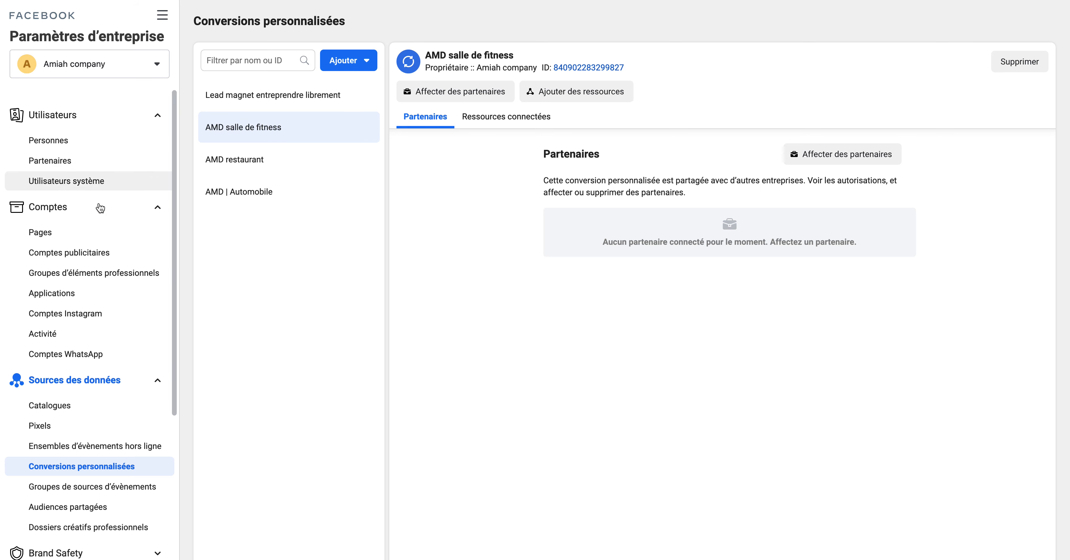
Step: Open the Events Manager, dismiss the introduction and view the list of custom conversions to check their status
{"action": "left_click", "coordinate": [162, 15]}
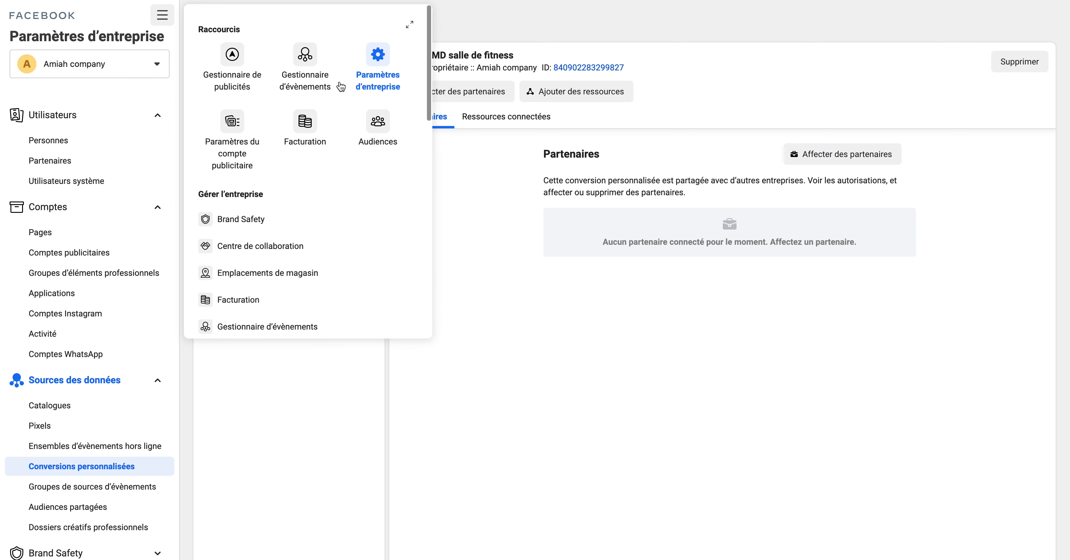
{"action": "left_click", "coordinate": [304, 79]}
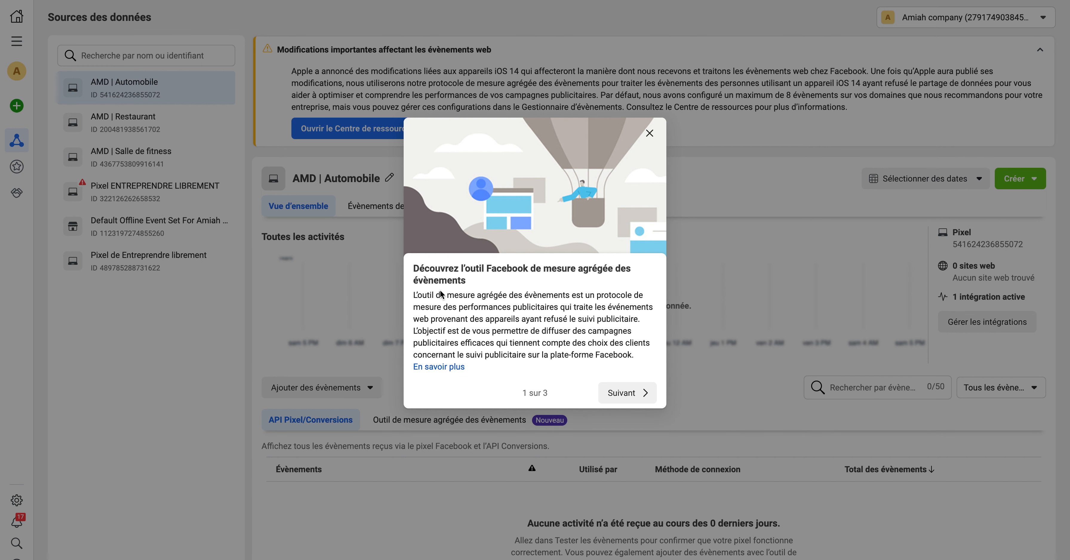
{"action": "left_click", "coordinate": [649, 132]}
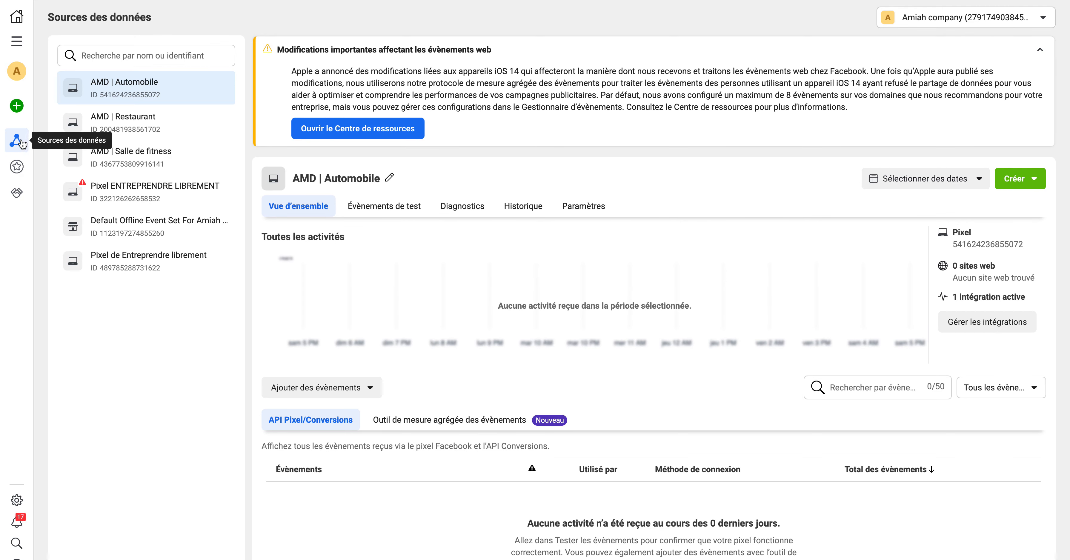
{"action": "mouse_move", "coordinate": [39, 173]}
{"action": "left_click", "coordinate": [74, 180]}
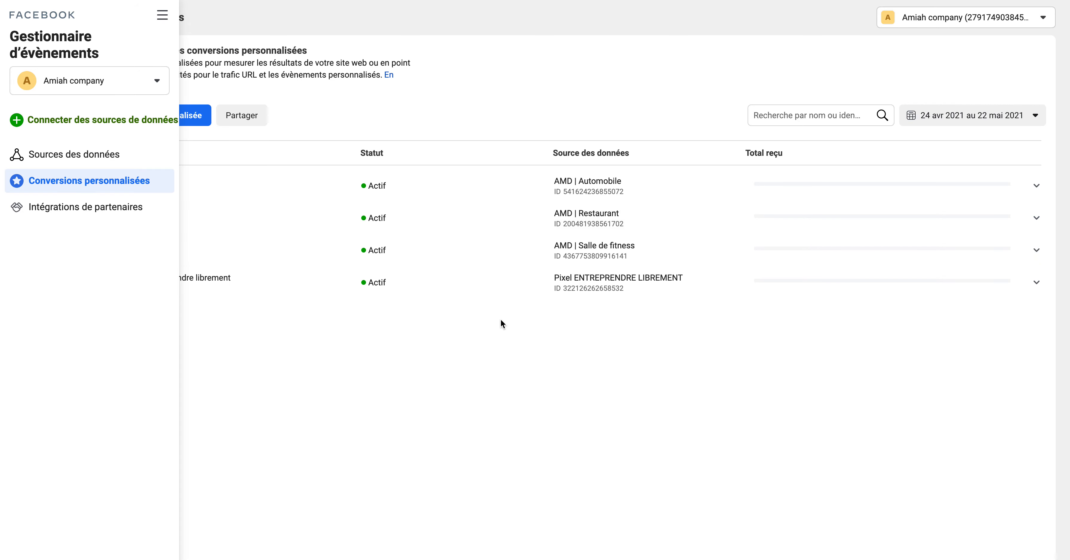